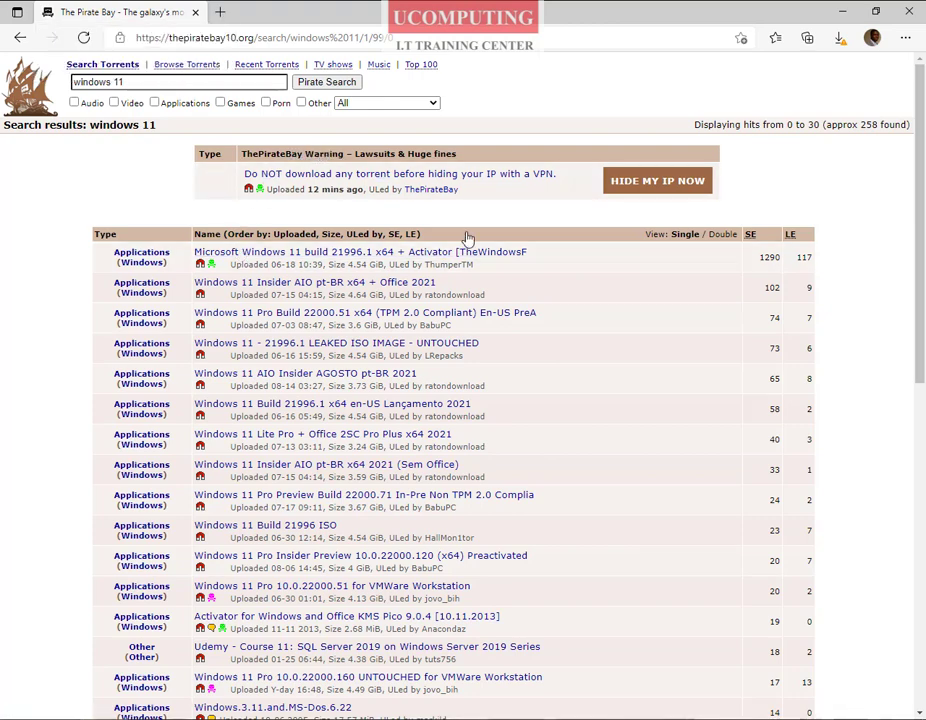
Launch µTorrent and start the magnet download of the top Windows 11 build 21996.1 result, closing the ad tab.
{"action": "key", "text": "super"}
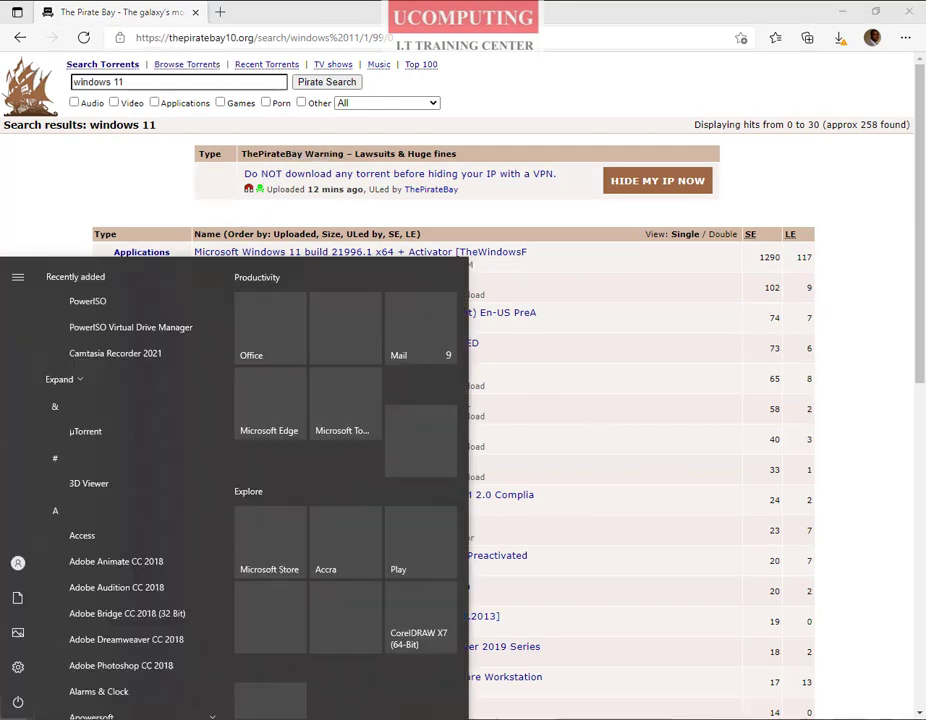
{"action": "left_click", "coordinate": [80, 433]}
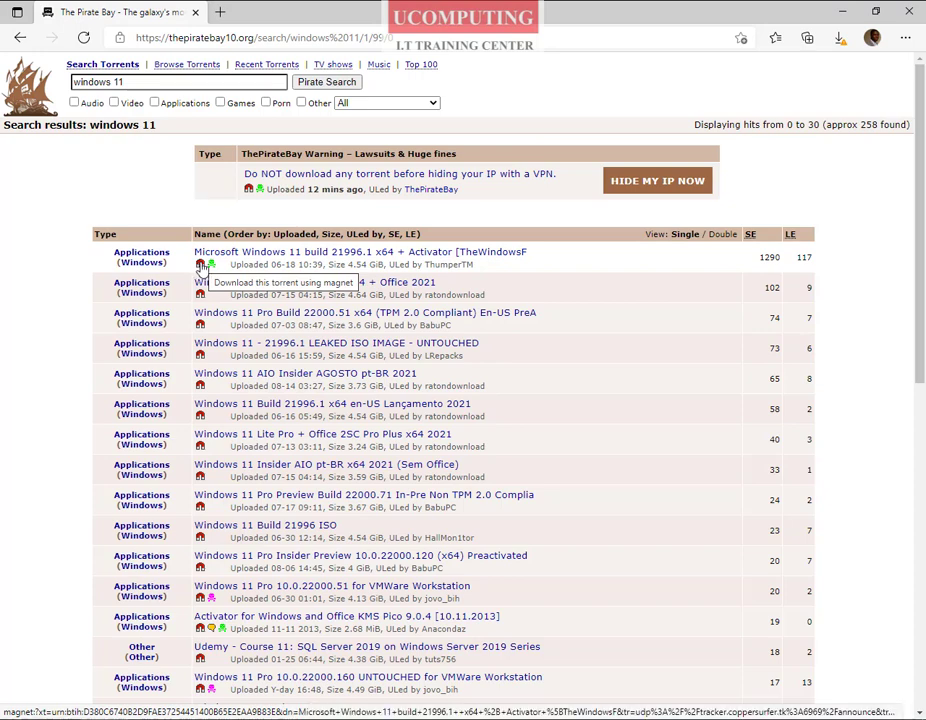
{"action": "left_click", "coordinate": [201, 266]}
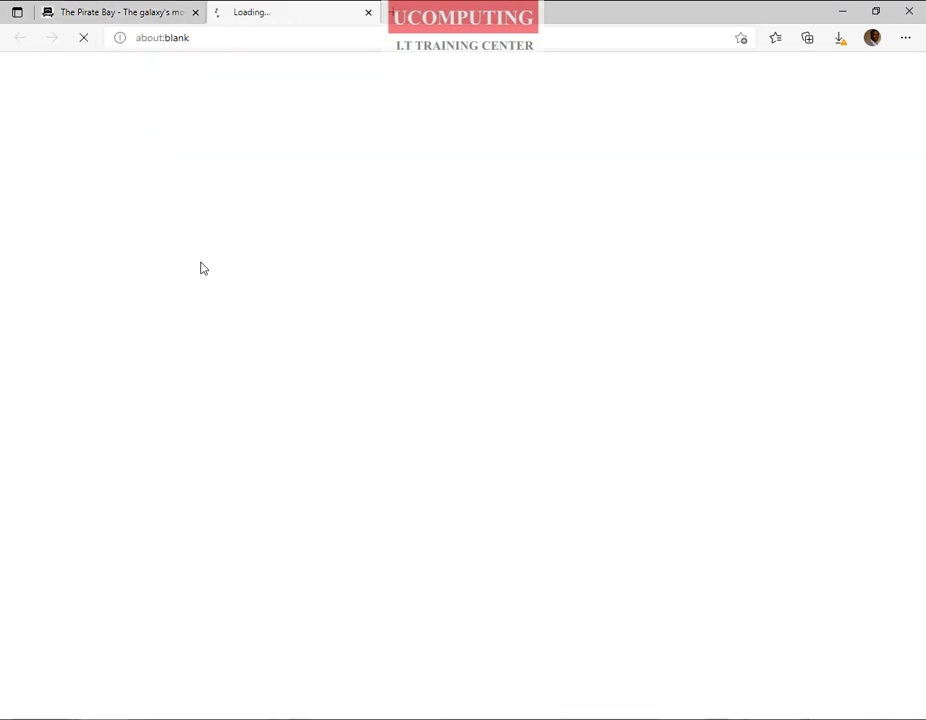
{"action": "left_click", "coordinate": [368, 13]}
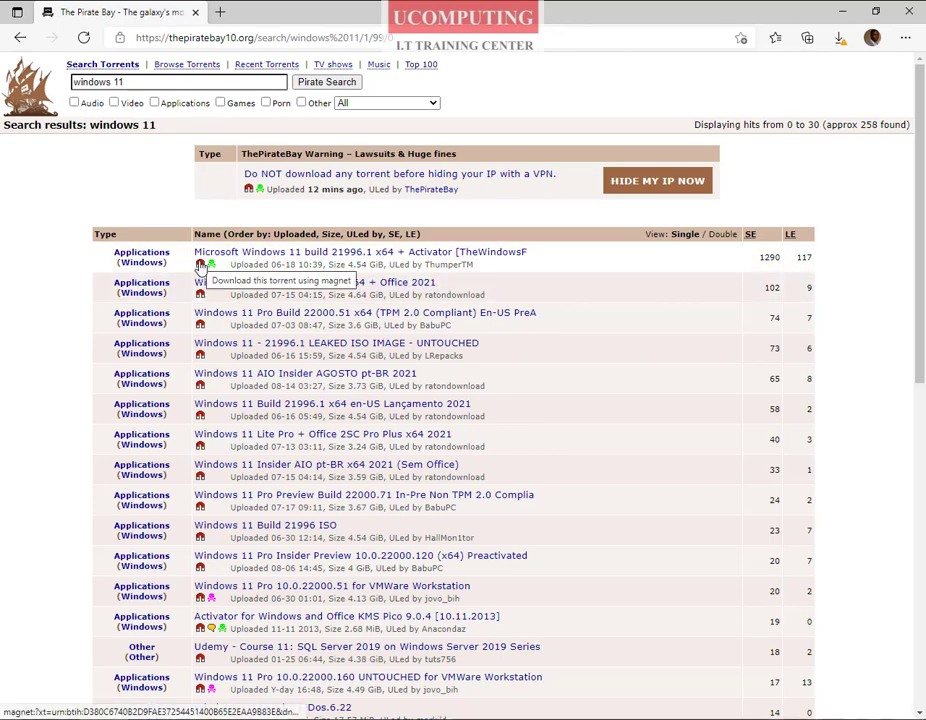
{"action": "left_click", "coordinate": [200, 265]}
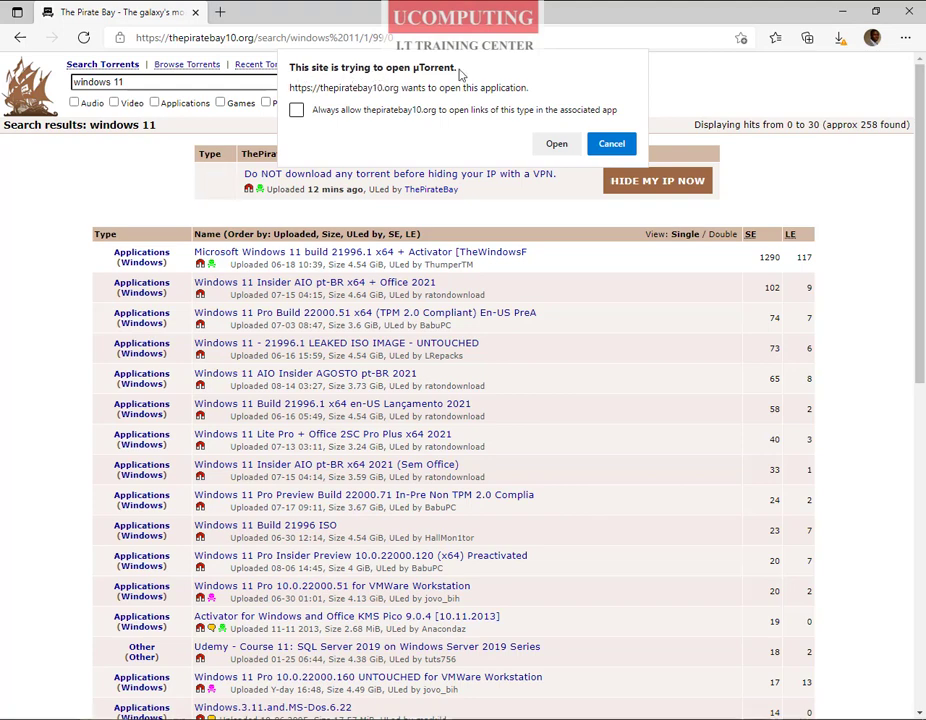
Hand the torrent to µTorrent, exclude the three ThumperDC files, and add it.
{"action": "left_click", "coordinate": [552, 145]}
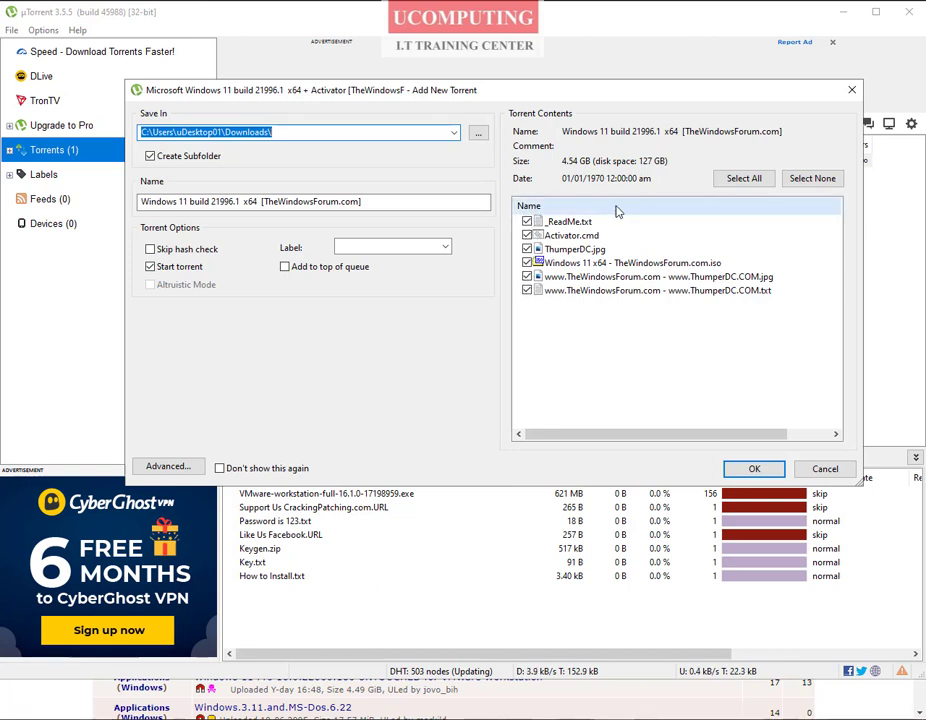
{"action": "left_click", "coordinate": [527, 289]}
{"action": "left_click", "coordinate": [527, 276]}
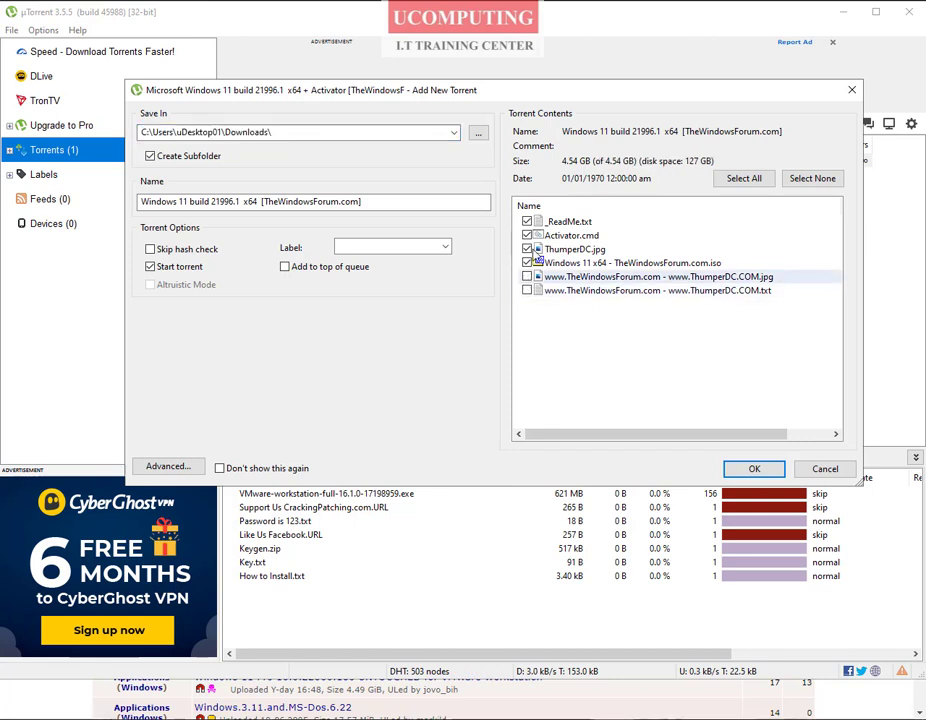
{"action": "left_click", "coordinate": [527, 249]}
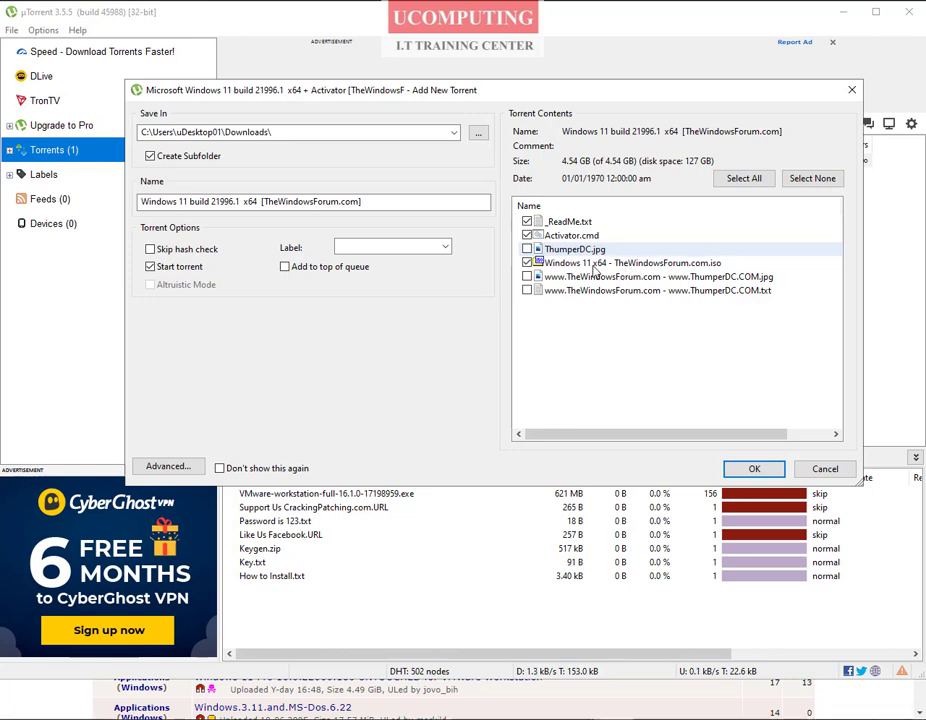
{"action": "left_click", "coordinate": [752, 469]}
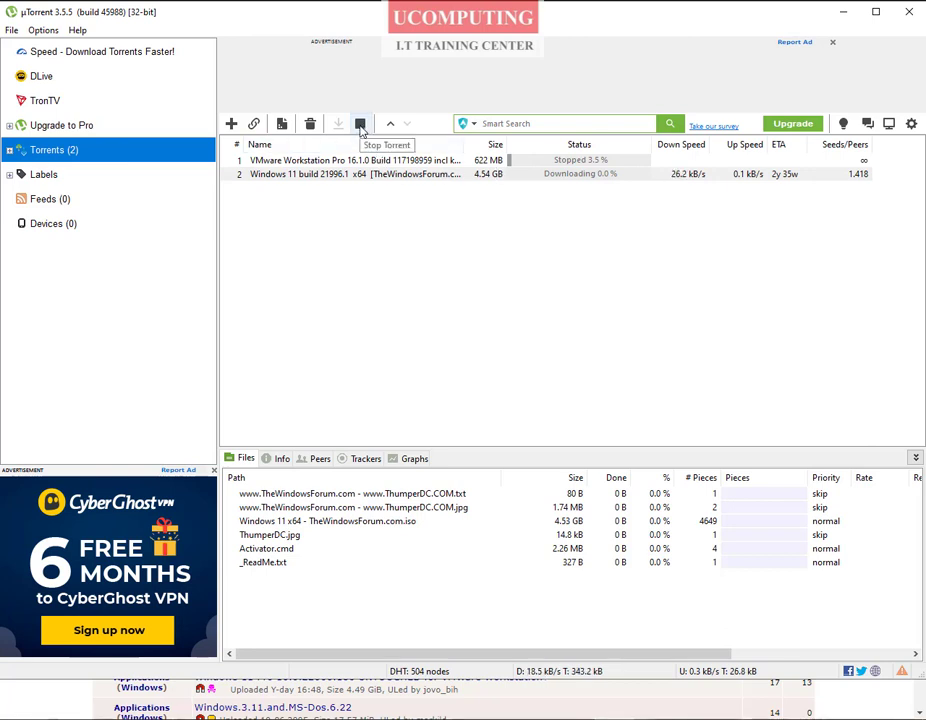
Stop the Windows 11 torrent, check its folder holds the 4.53 GB ISO, then close Explorer.
{"action": "left_click", "coordinate": [361, 125]}
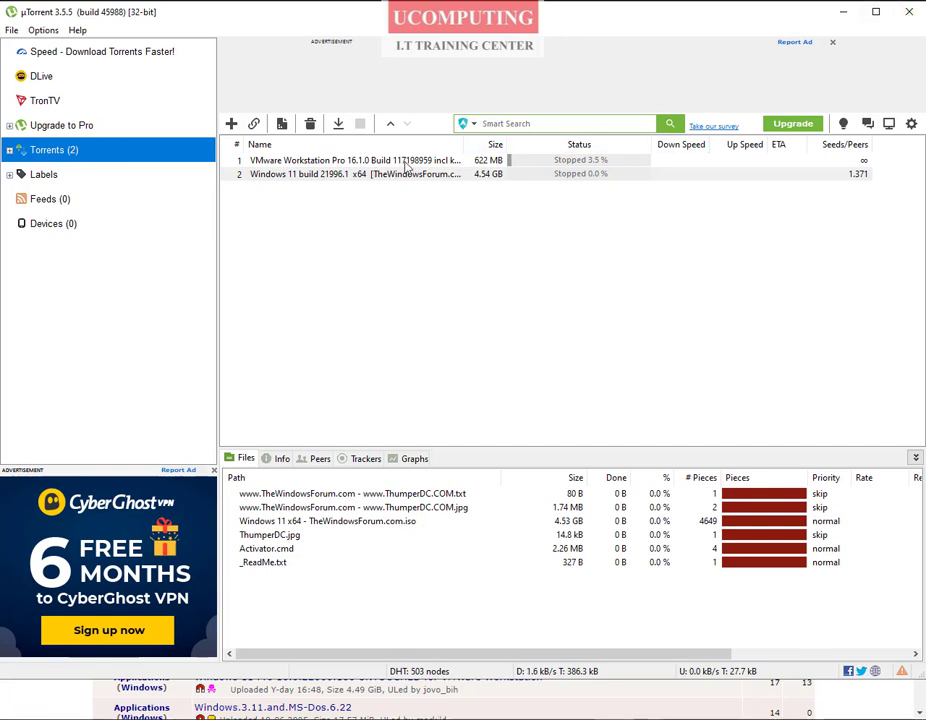
{"action": "right_click", "coordinate": [375, 177]}
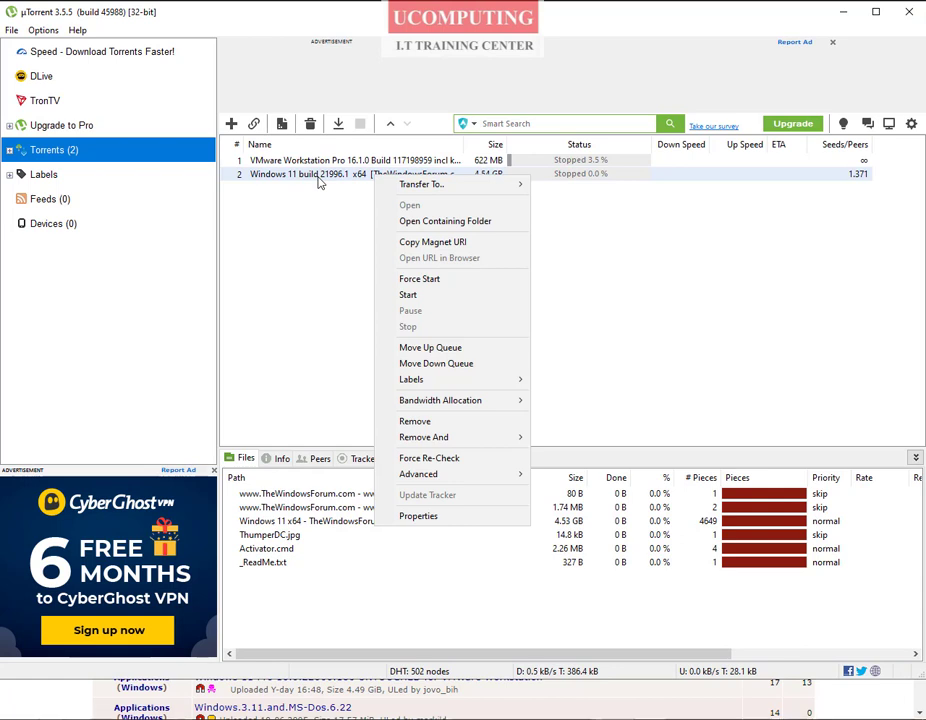
{"action": "left_click", "coordinate": [464, 230]}
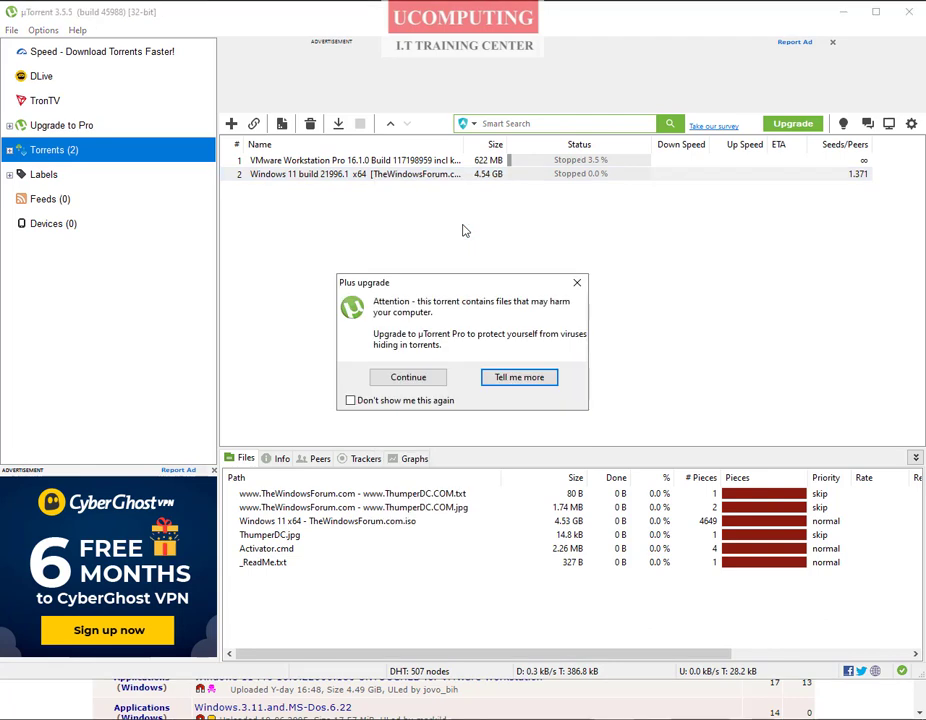
{"action": "left_click", "coordinate": [410, 379]}
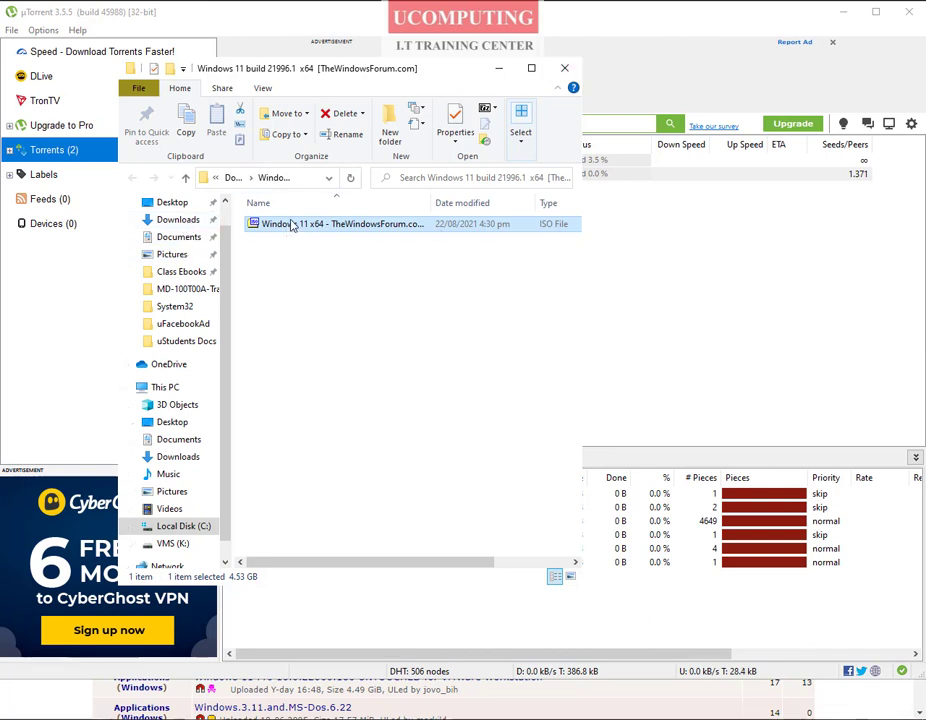
{"action": "left_click", "coordinate": [565, 69]}
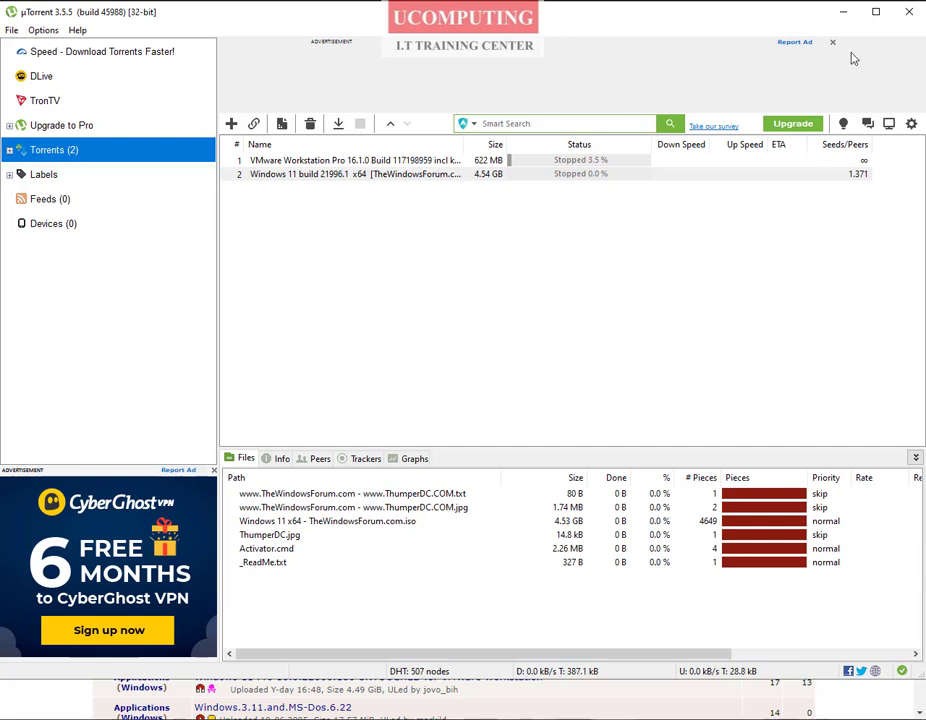
Close µTorrent and the browser, then open the Windows 11 VM in VMware Workstation.
{"action": "left_click", "coordinate": [909, 14]}
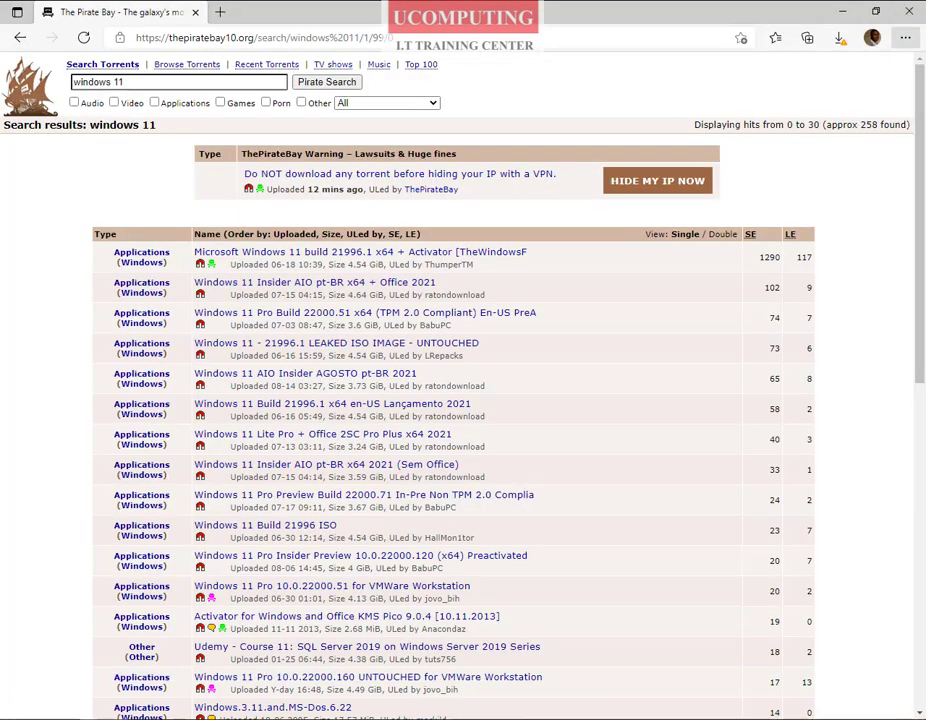
{"action": "left_click", "coordinate": [910, 8]}
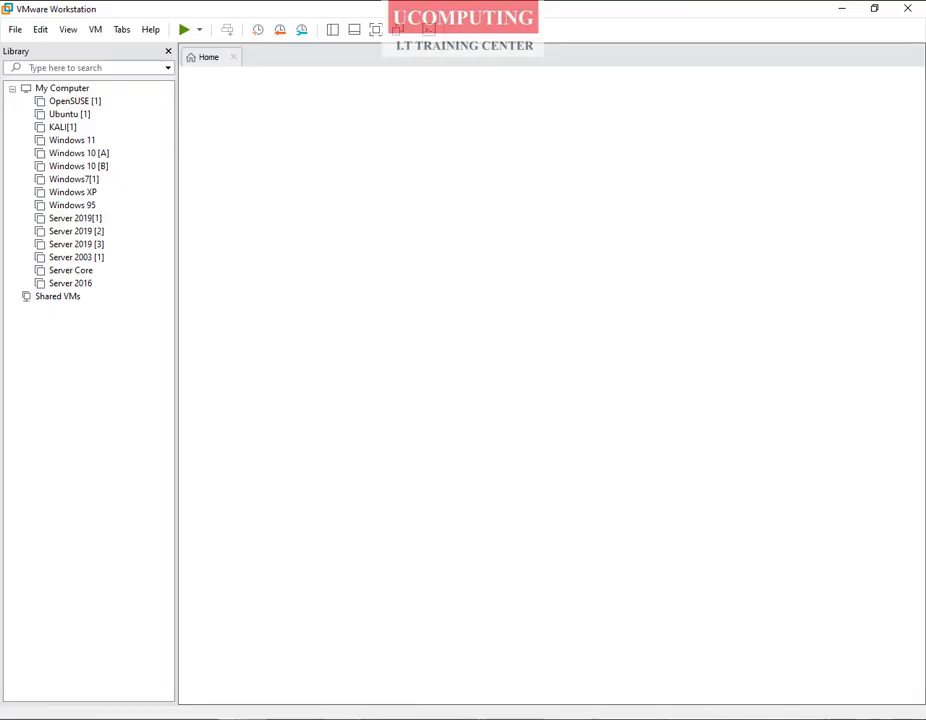
{"action": "left_click", "coordinate": [78, 153]}
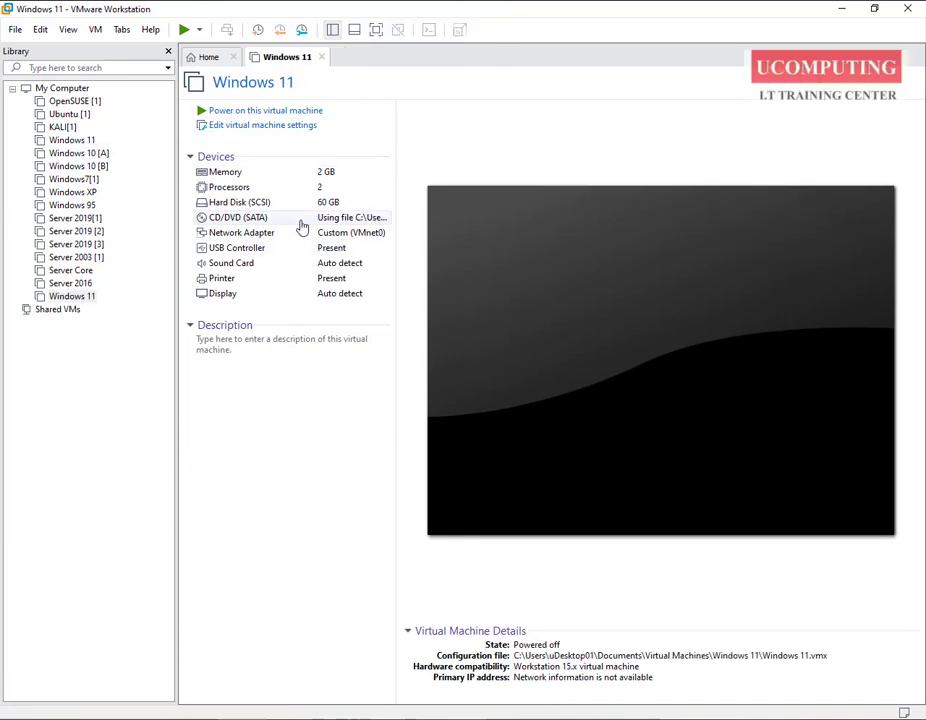
Power on the Windows 11 VM full screen and give it keyboard and mouse input.
{"action": "left_click", "coordinate": [267, 112]}
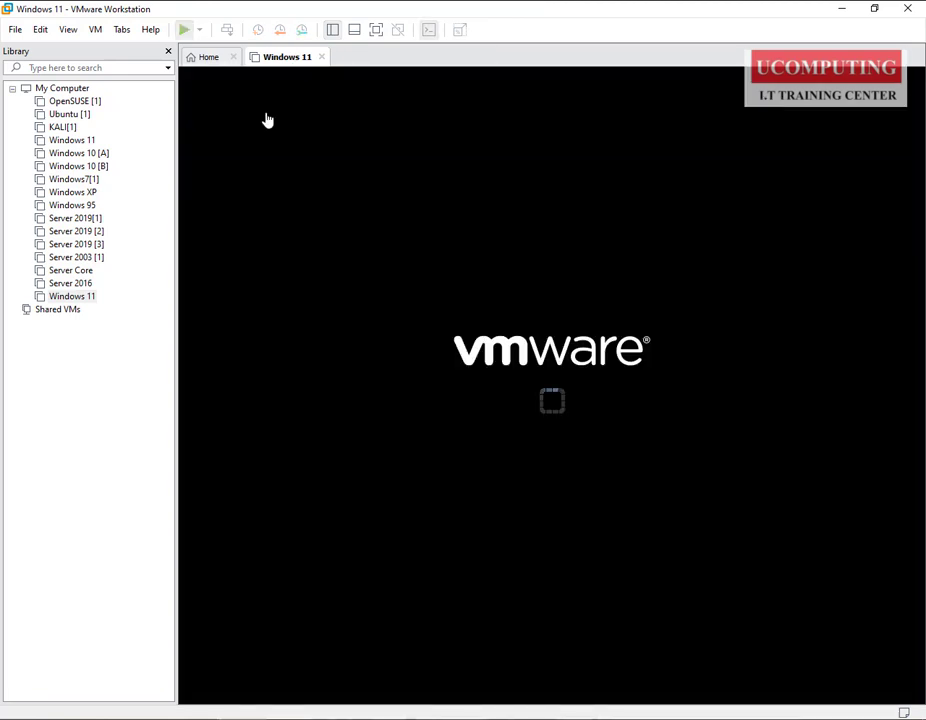
{"action": "left_click", "coordinate": [376, 29]}
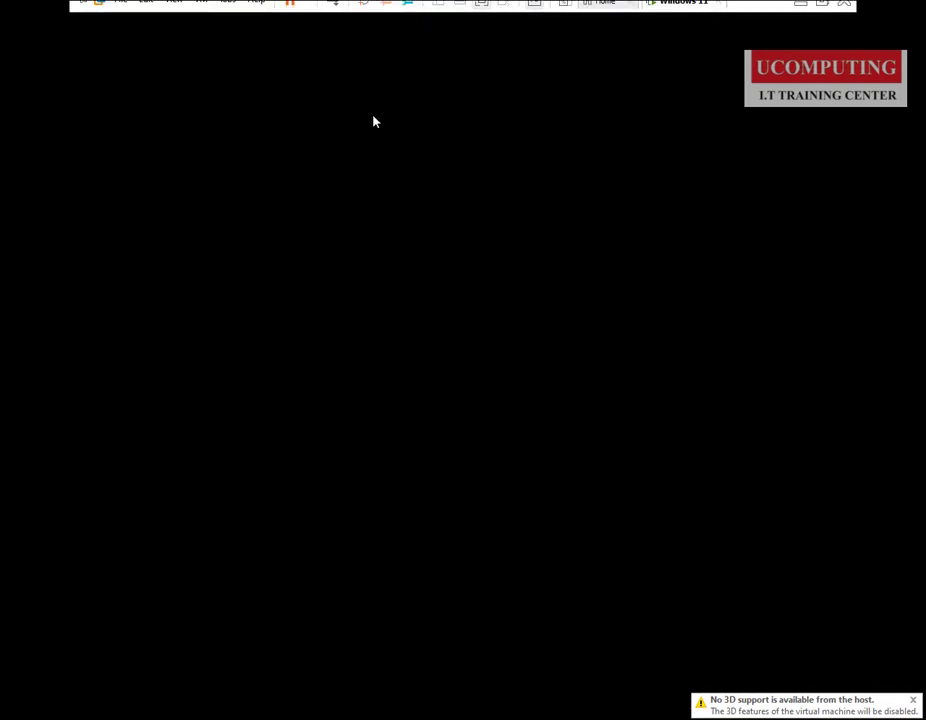
{"action": "left_click", "coordinate": [476, 384]}
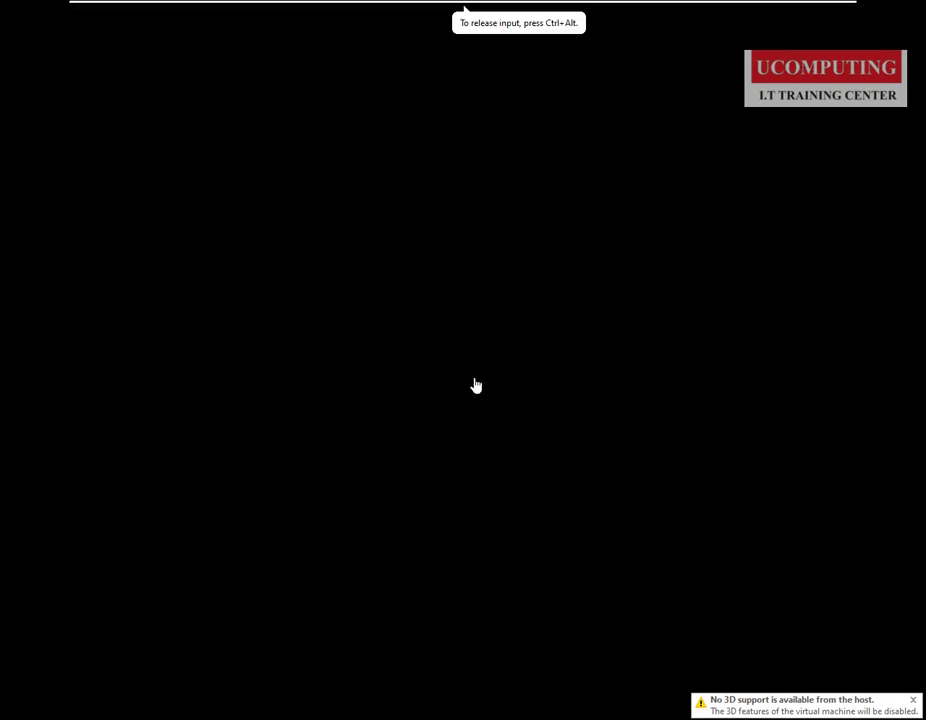
In the EFI Boot Manager, boot from EFI VMware Virtual SATA CDROM Drive (1.0).
{"action": "key", "text": "Escape"}
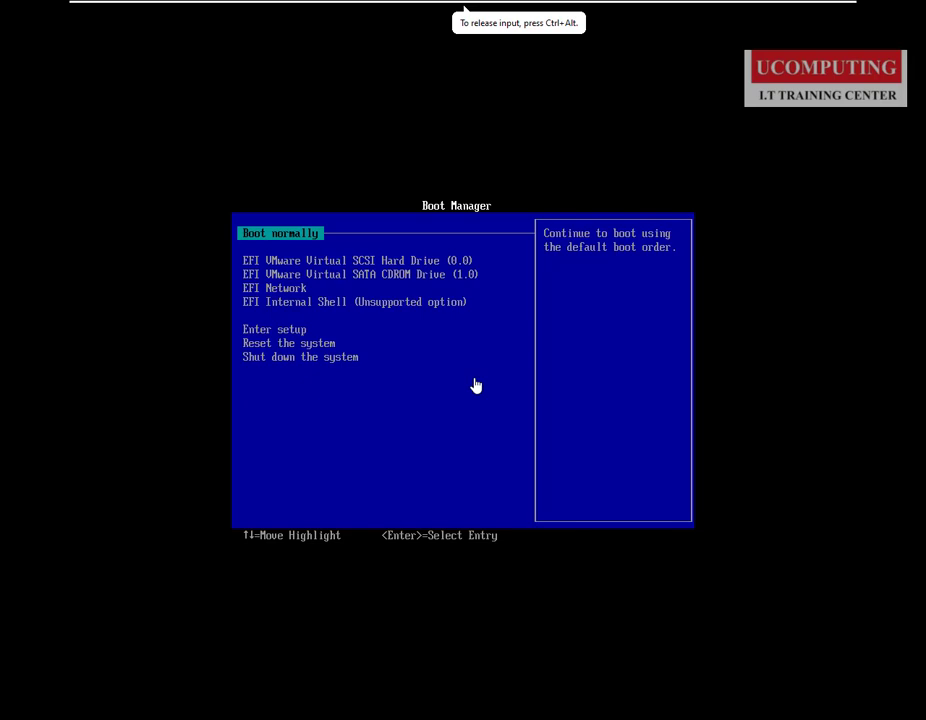
{"action": "key", "text": "Down"}
{"action": "key", "text": "Down"}
{"action": "key", "text": "Up"}
{"action": "key", "text": "Up"}
{"action": "key", "text": "Down"}
{"action": "key", "text": "Down"}
{"action": "key", "text": "Down"}
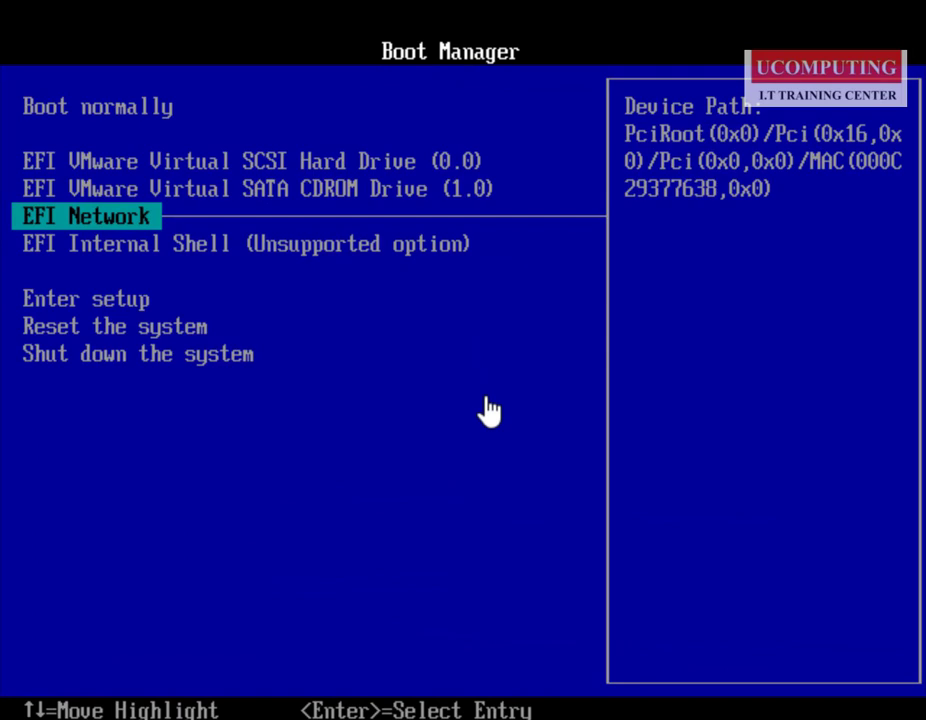
{"action": "key", "text": "Up"}
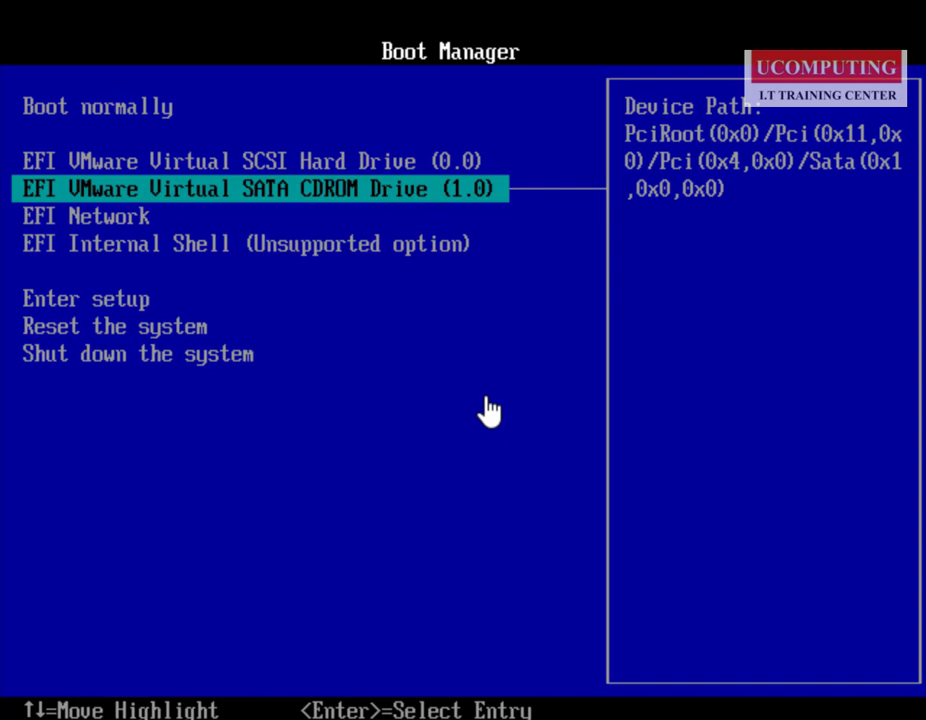
{"action": "key", "text": "Return"}
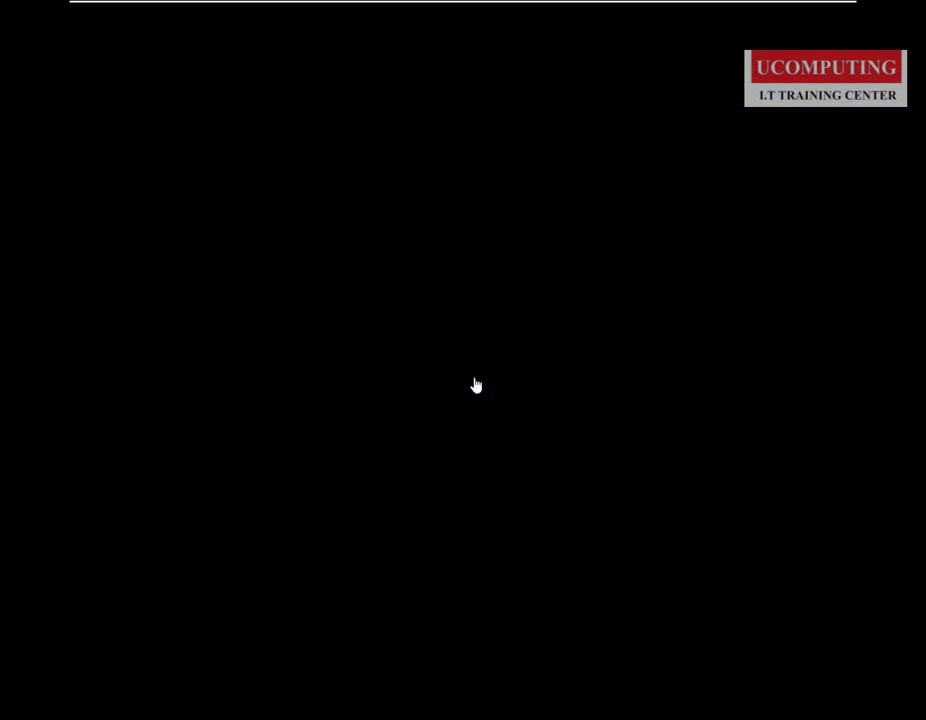
Boot from the disc and keep English (United States) language with US keyboard.
{"action": "key", "text": "Return"}
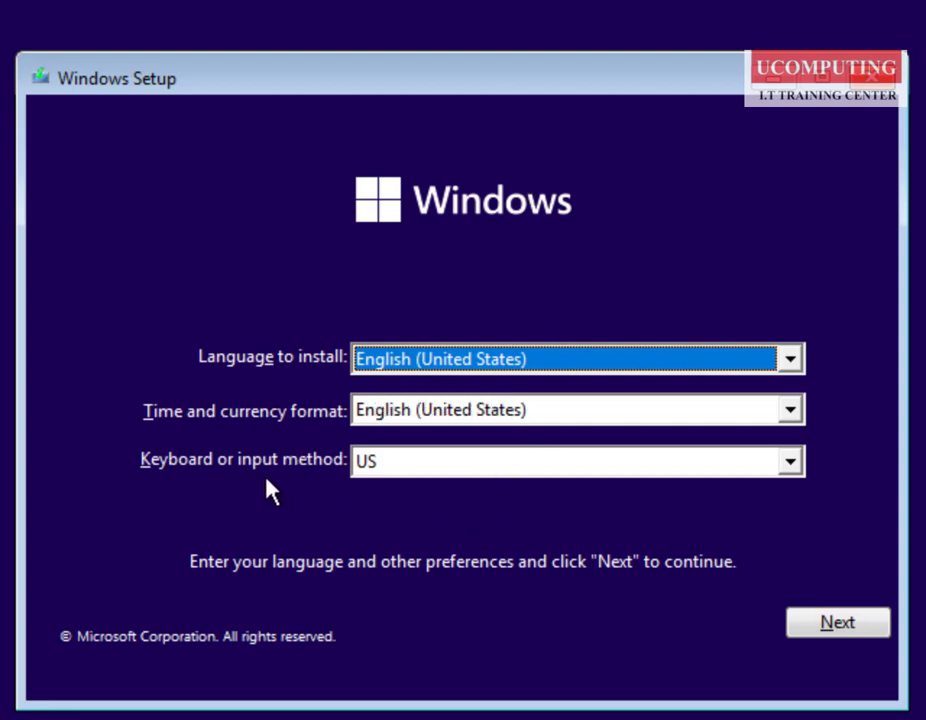
{"action": "left_click", "coordinate": [838, 623]}
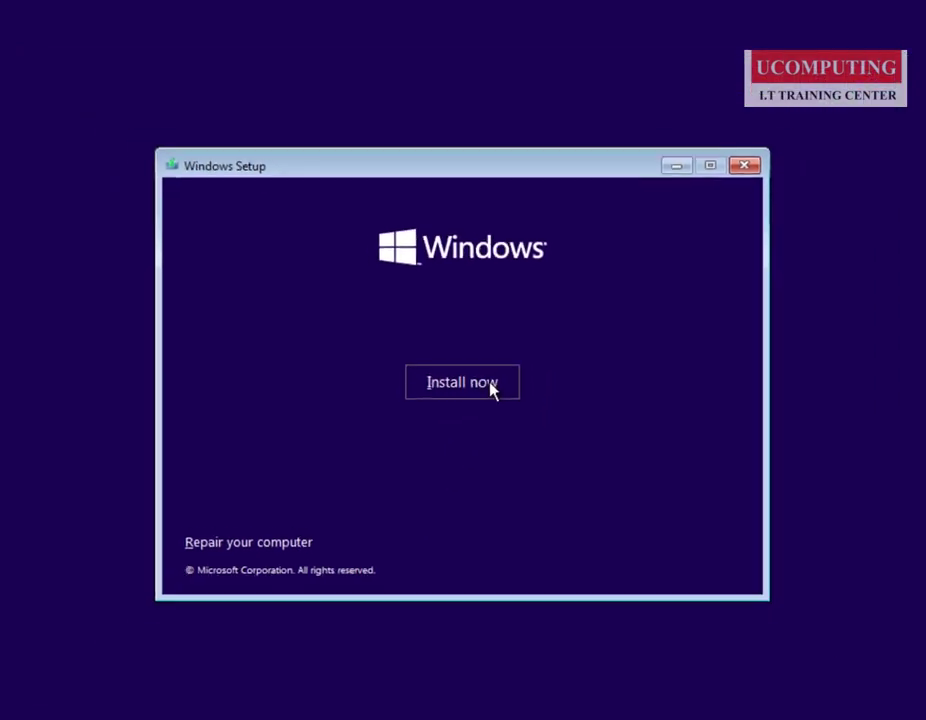
Start the Windows installation and skip entering a product key.
{"action": "left_click", "coordinate": [490, 388]}
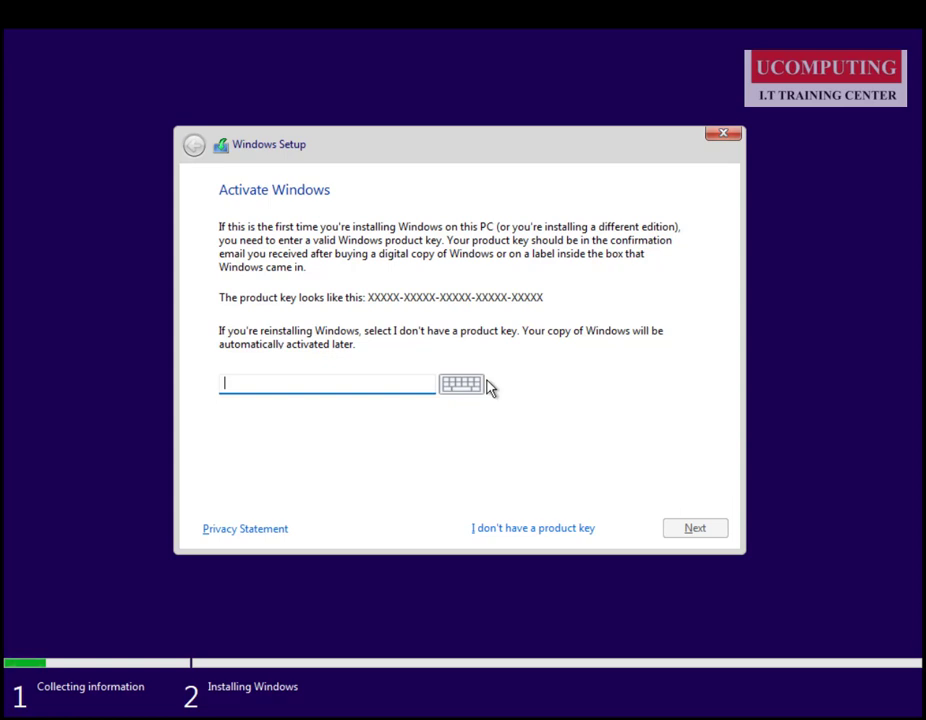
{"action": "left_click", "coordinate": [577, 532]}
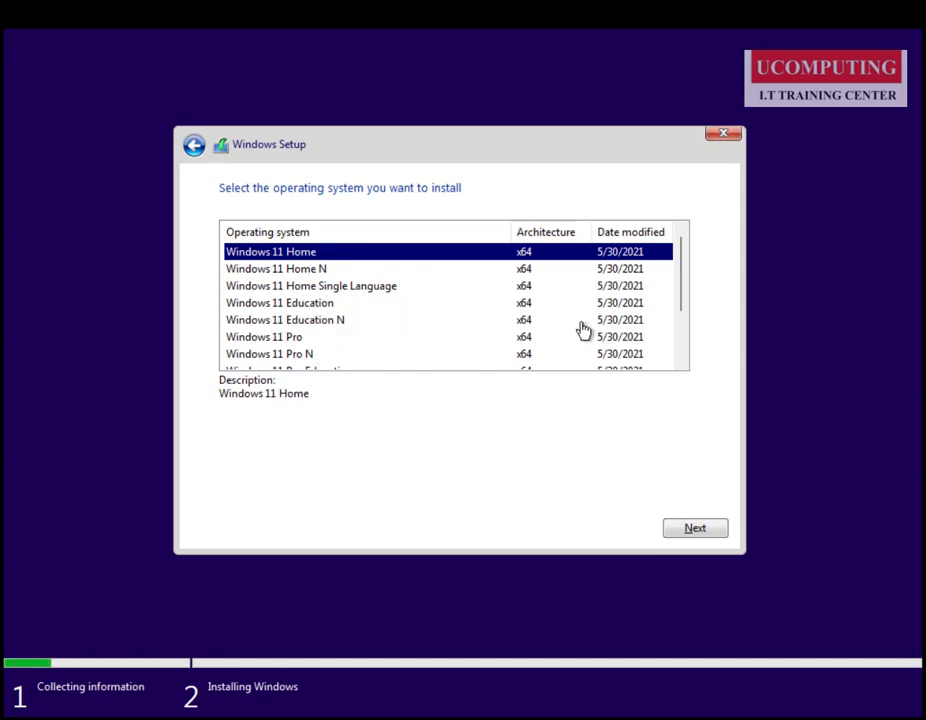
Scroll the edition list and select Windows 11 Pro.
{"action": "left_click_drag", "start_coordinate": [682, 283], "coordinate": [686, 320]}
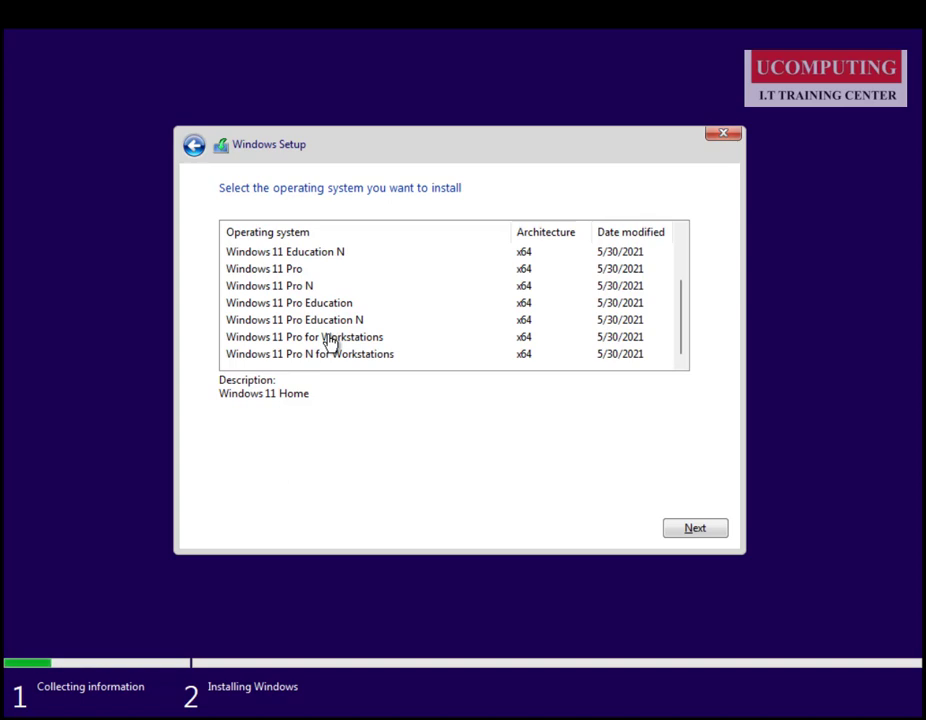
{"action": "left_click", "coordinate": [303, 271]}
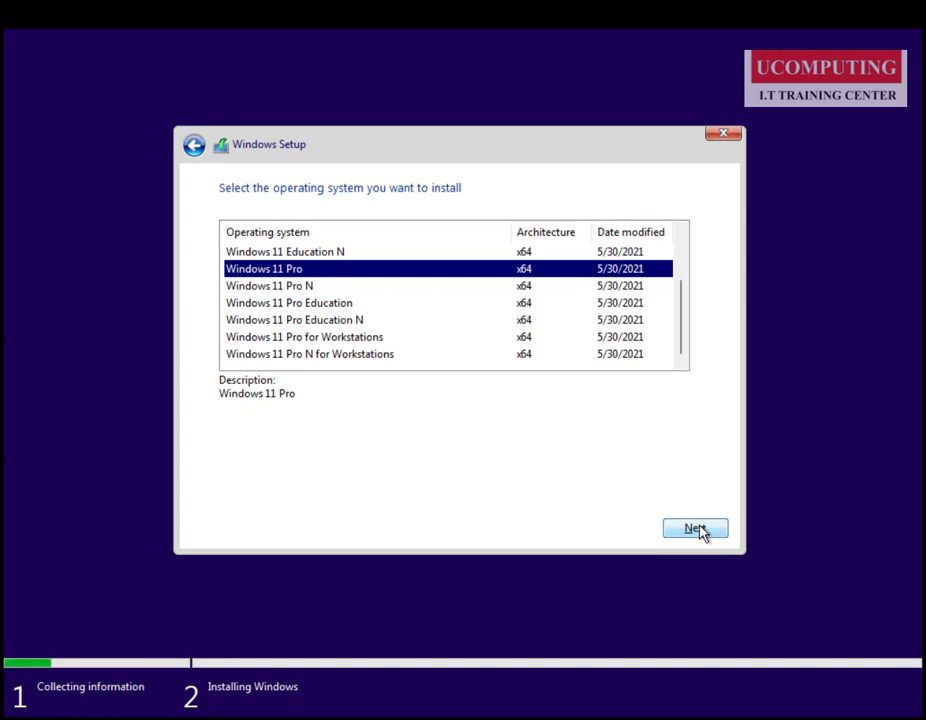
Confirm Windows 11 Pro, accept the Microsoft Software License Terms, and continue.
{"action": "left_click", "coordinate": [698, 527]}
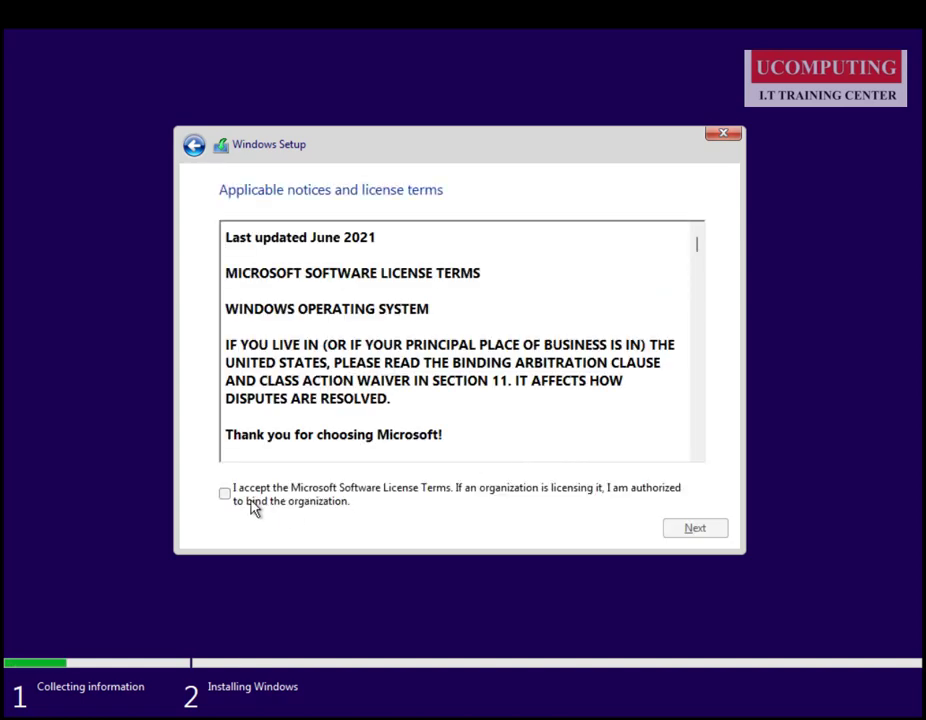
{"action": "left_click", "coordinate": [225, 495]}
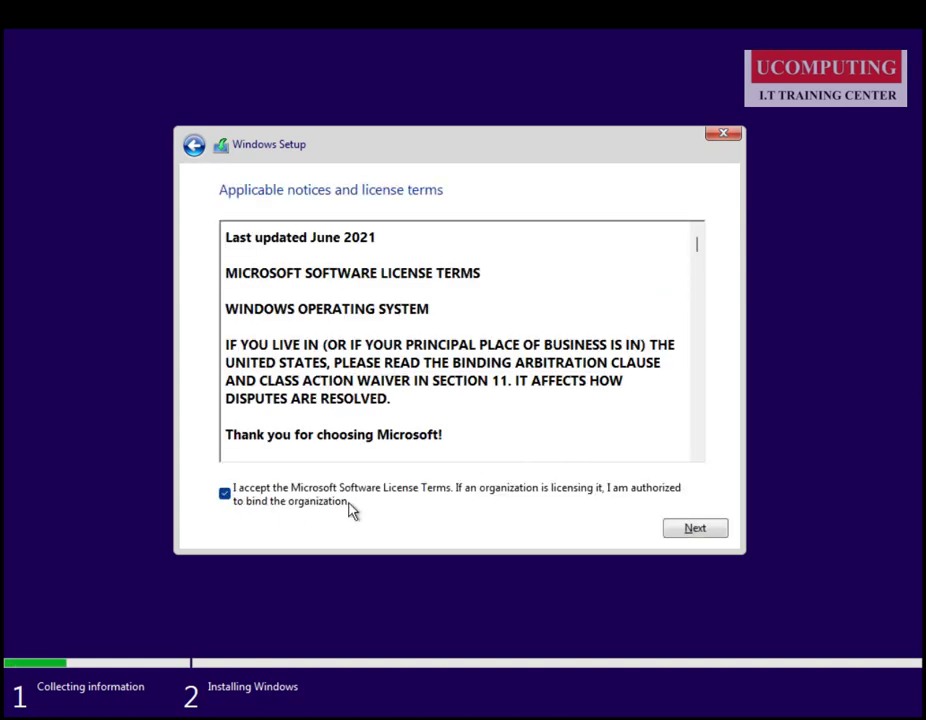
{"action": "left_click", "coordinate": [697, 530]}
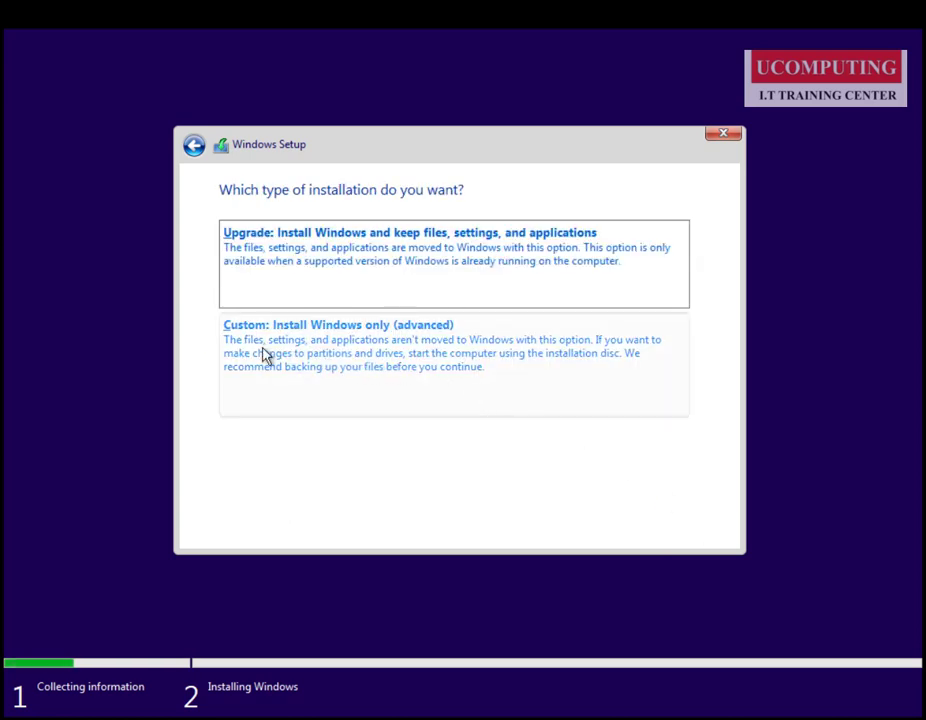
Choose a custom install and create a 61440 MB partition on Drive 0, allowing system partitions.
{"action": "left_click", "coordinate": [402, 376]}
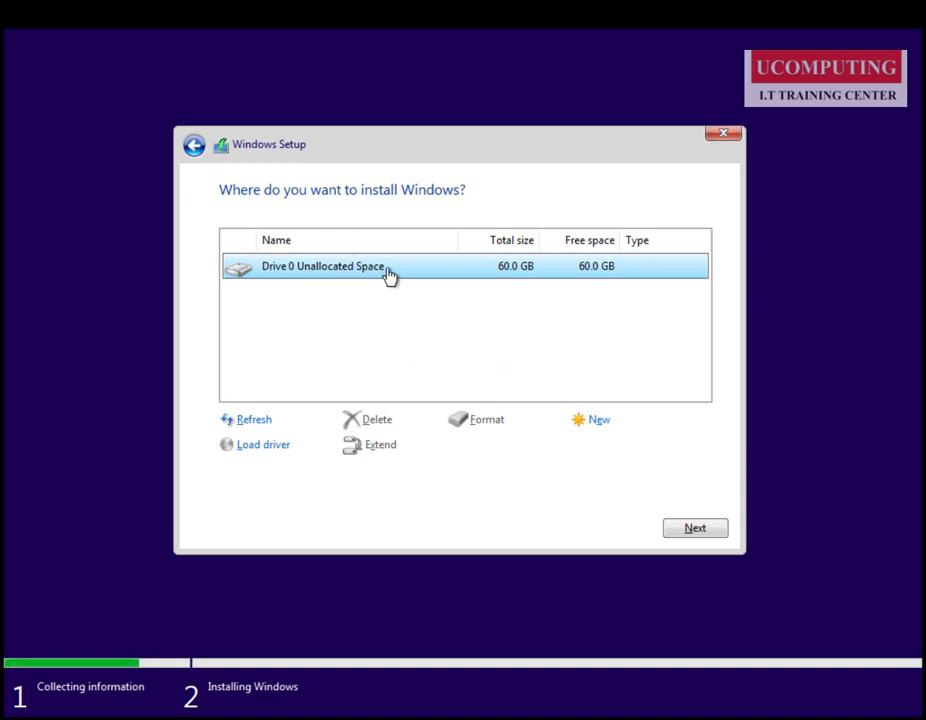
{"action": "left_click", "coordinate": [605, 428]}
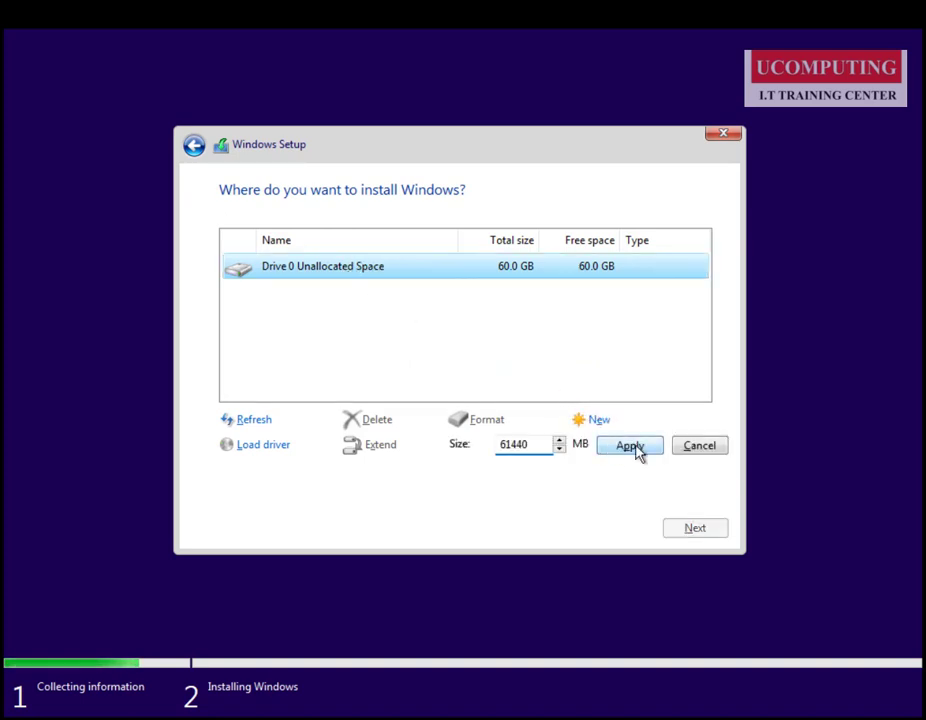
{"action": "left_click", "coordinate": [640, 449]}
{"action": "left_click", "coordinate": [583, 444]}
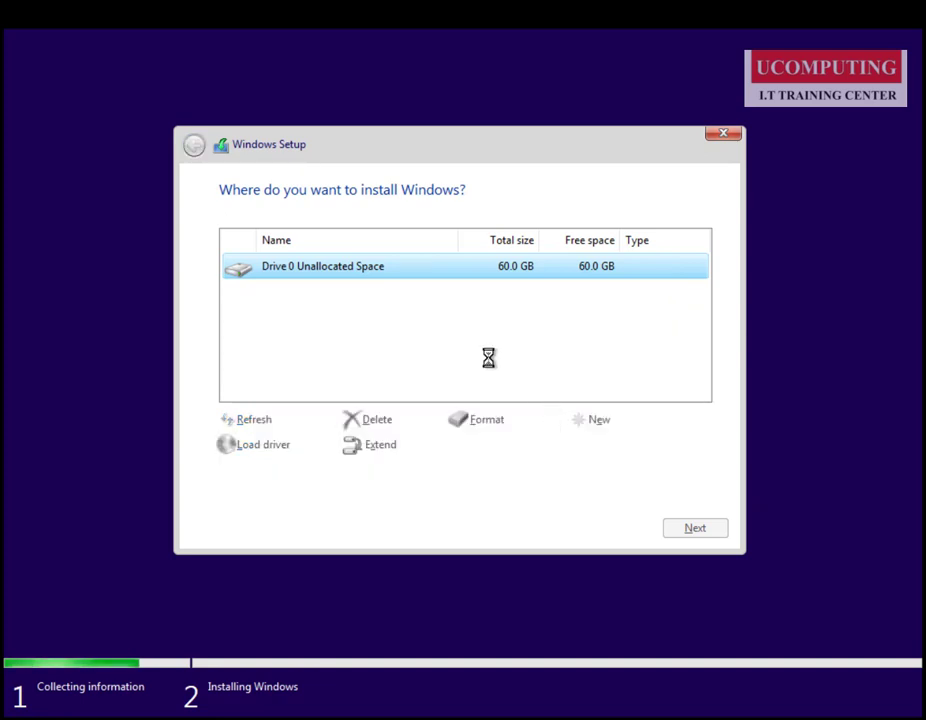
Format Drive 0 Partition 3 and start installing Windows onto it.
{"action": "left_click", "coordinate": [489, 425]}
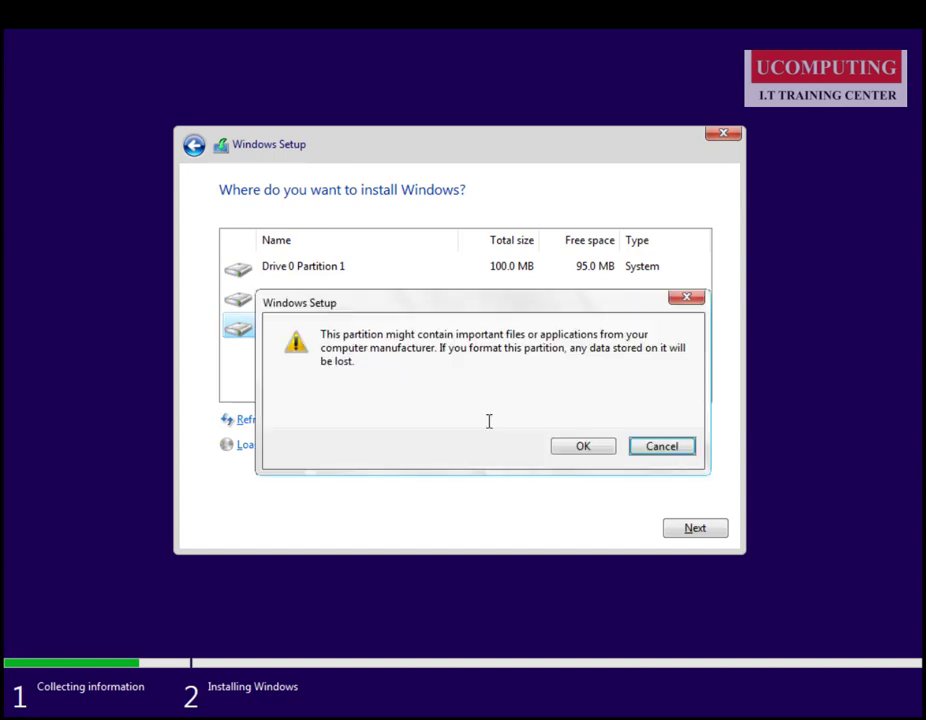
{"action": "left_click", "coordinate": [583, 450]}
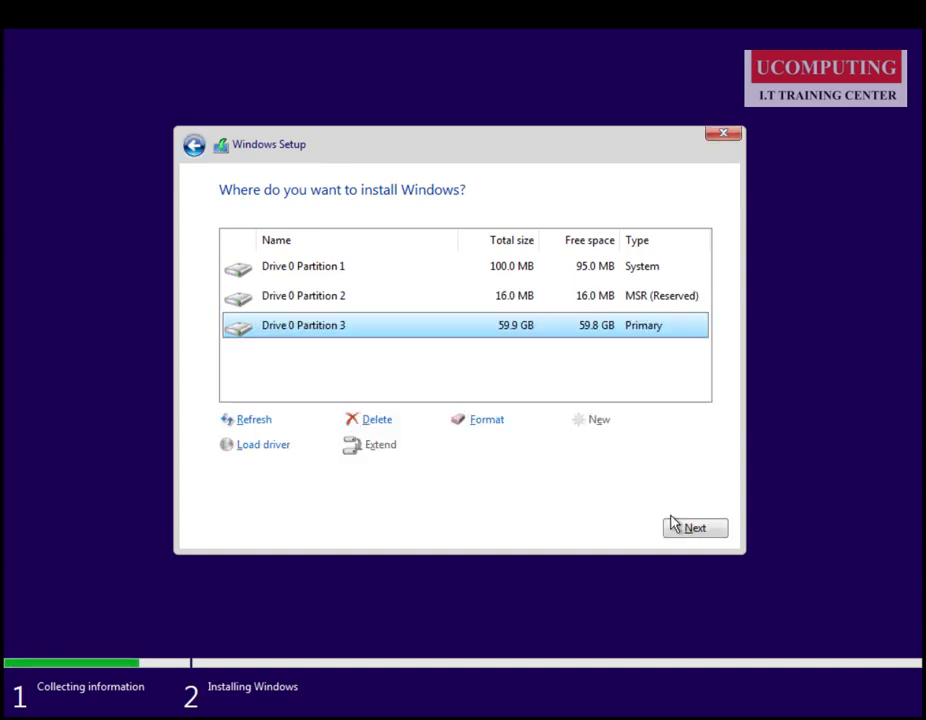
{"action": "left_click", "coordinate": [685, 529]}
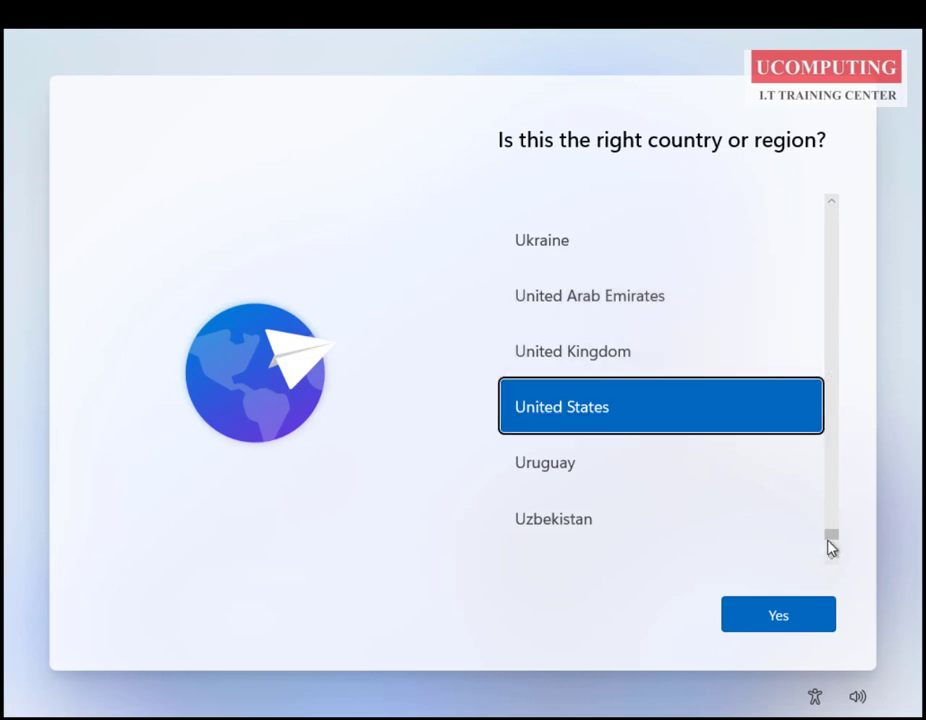
Set Ghana as the region, keep the US keyboard layout, and skip adding a second layout.
{"action": "left_click_drag", "start_coordinate": [830, 543], "coordinate": [860, 321]}
{"action": "scroll", "coordinate": [770, 390], "scroll_direction": "down", "scroll_amount": 5}
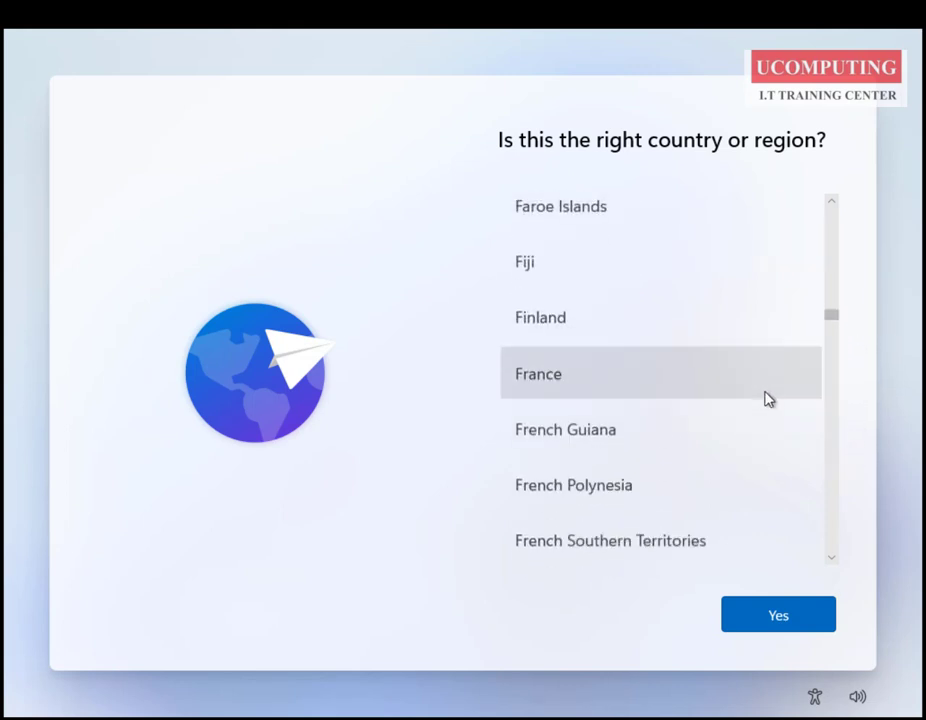
{"action": "left_click", "coordinate": [672, 529]}
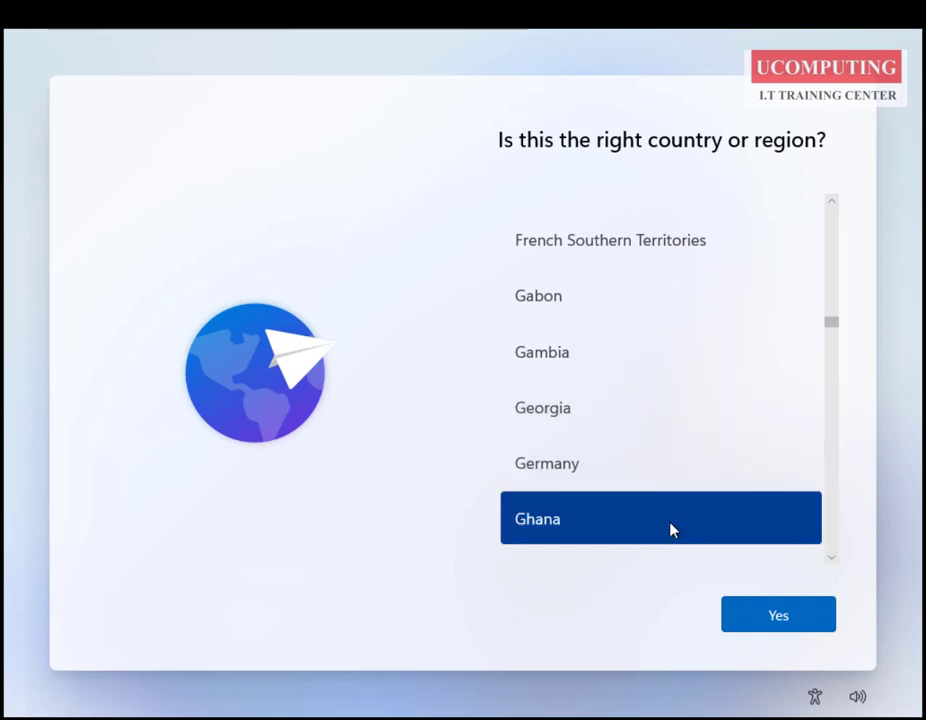
{"action": "left_click", "coordinate": [772, 626]}
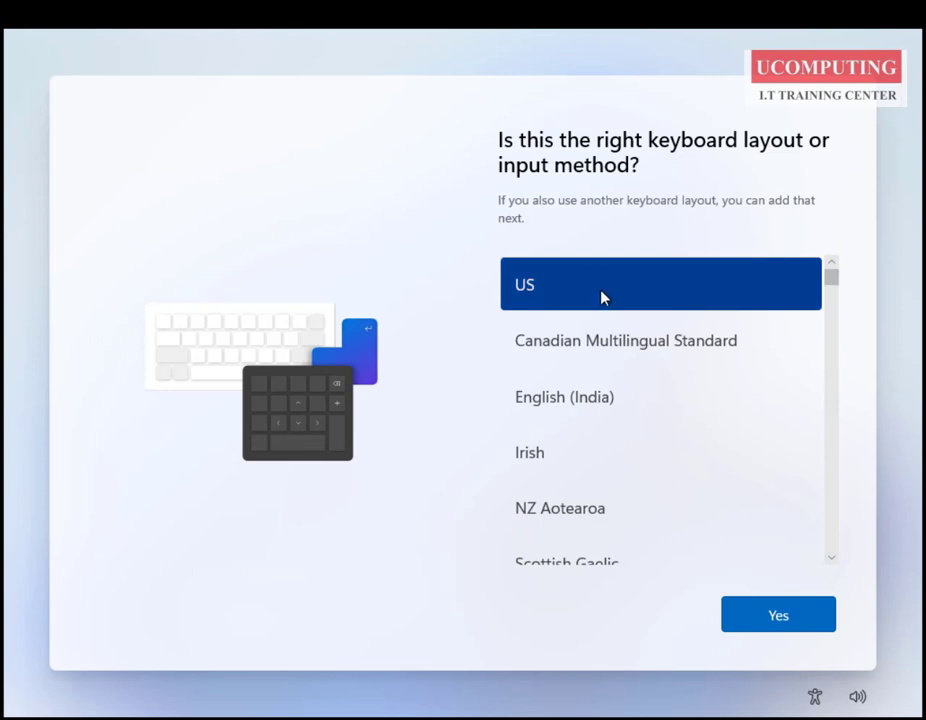
{"action": "left_click", "coordinate": [781, 625]}
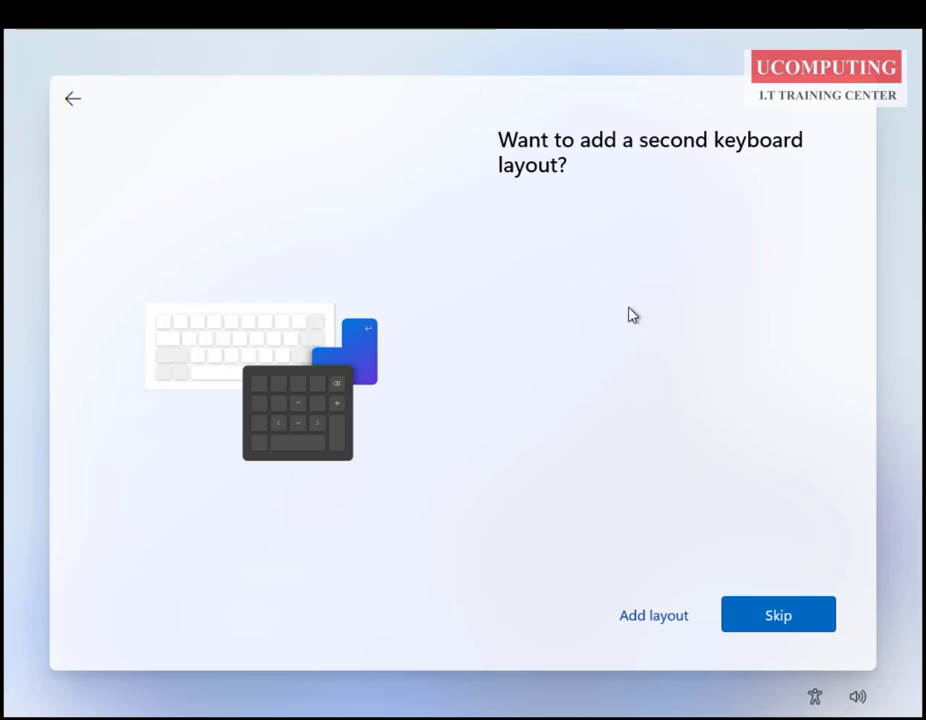
{"action": "left_click", "coordinate": [768, 616]}
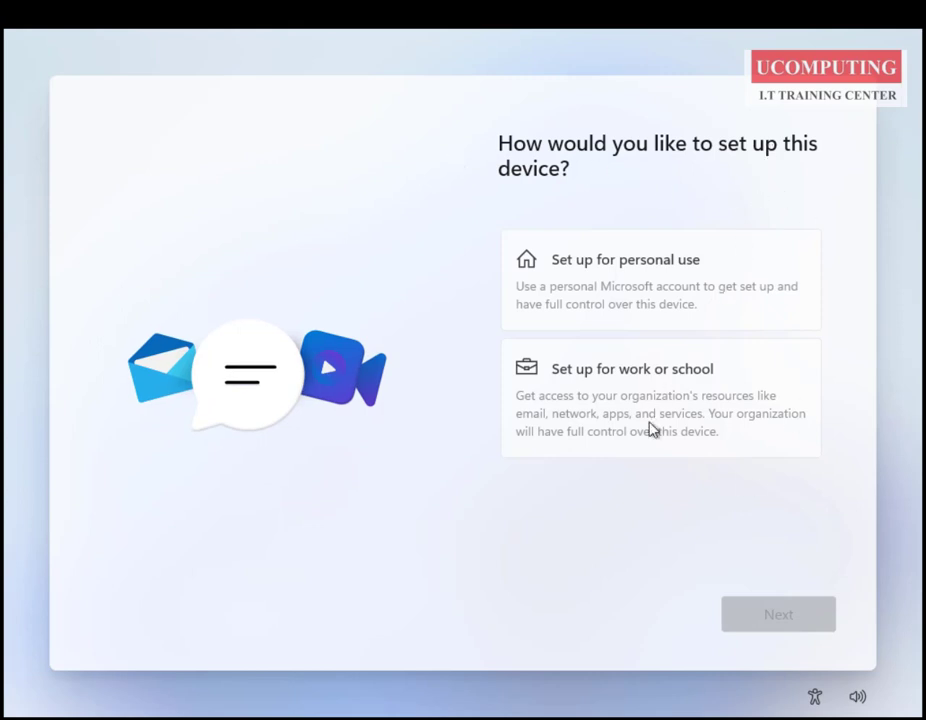
Choose personal use, then create an offline account and skip Microsoft account sign-in.
{"action": "left_click", "coordinate": [612, 279]}
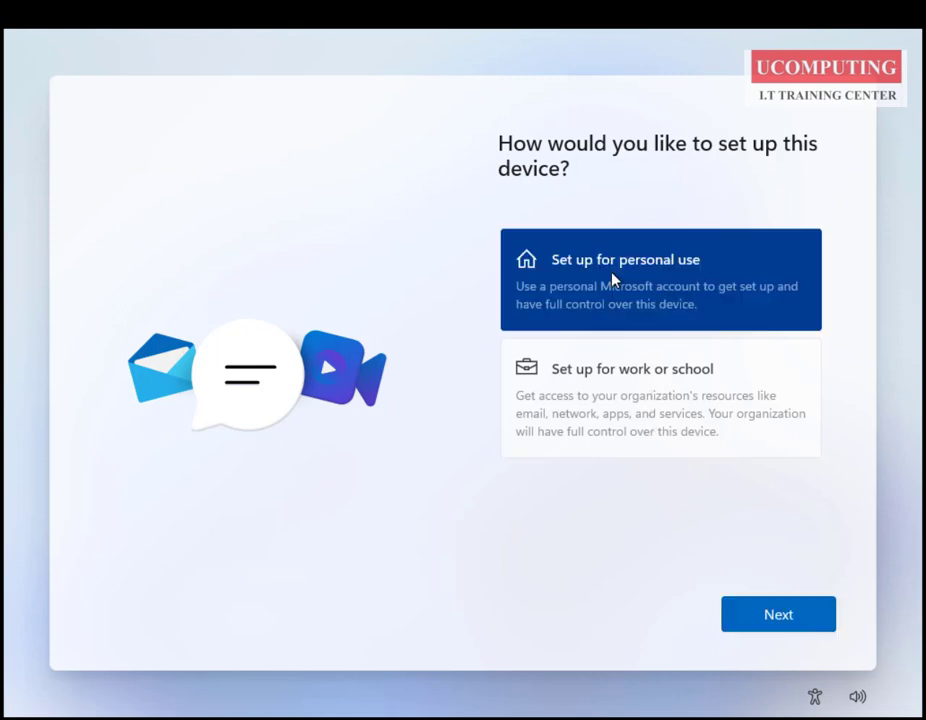
{"action": "left_click", "coordinate": [781, 628]}
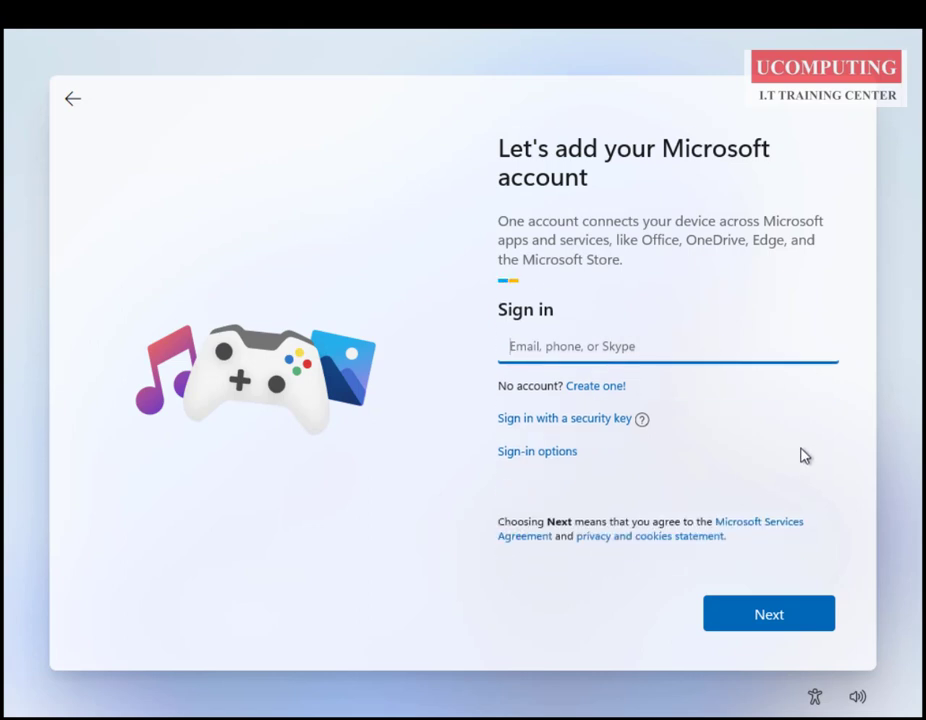
{"action": "left_click", "coordinate": [533, 456]}
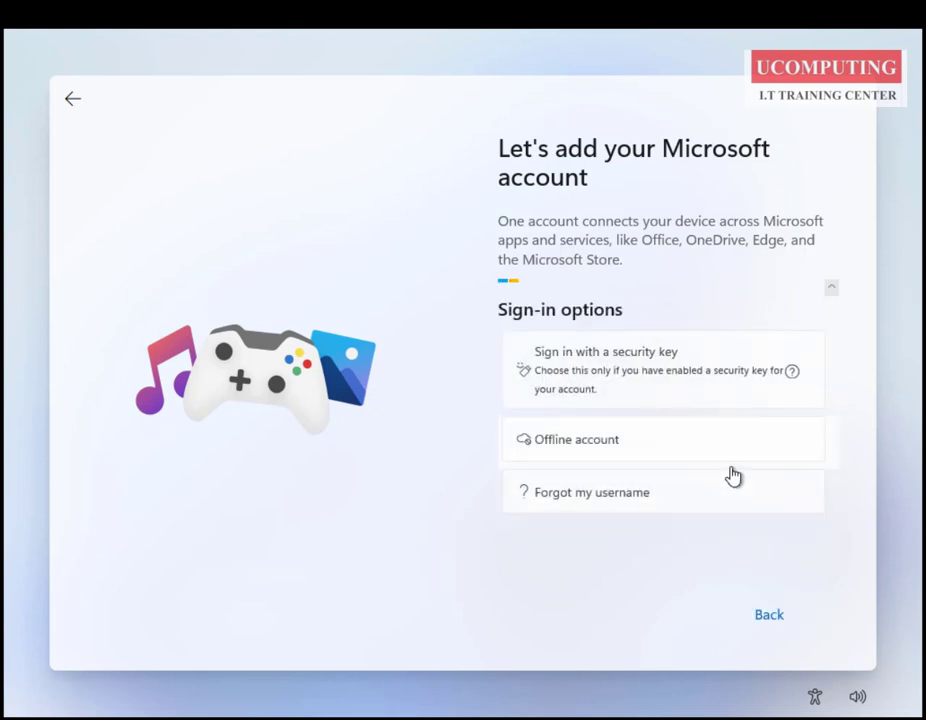
{"action": "left_click", "coordinate": [593, 453]}
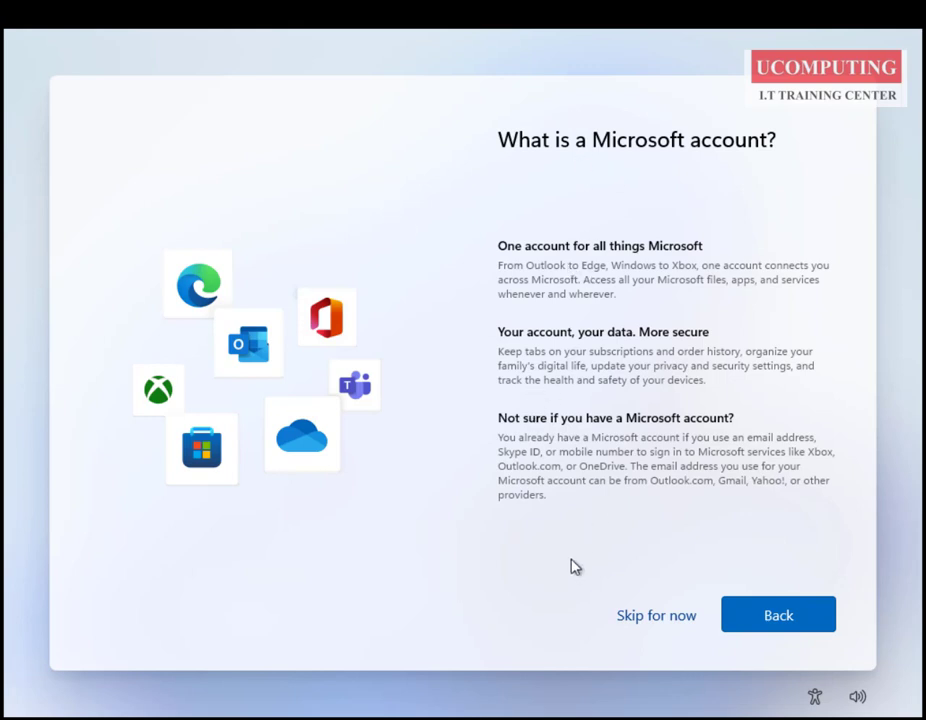
{"action": "left_click", "coordinate": [655, 616]}
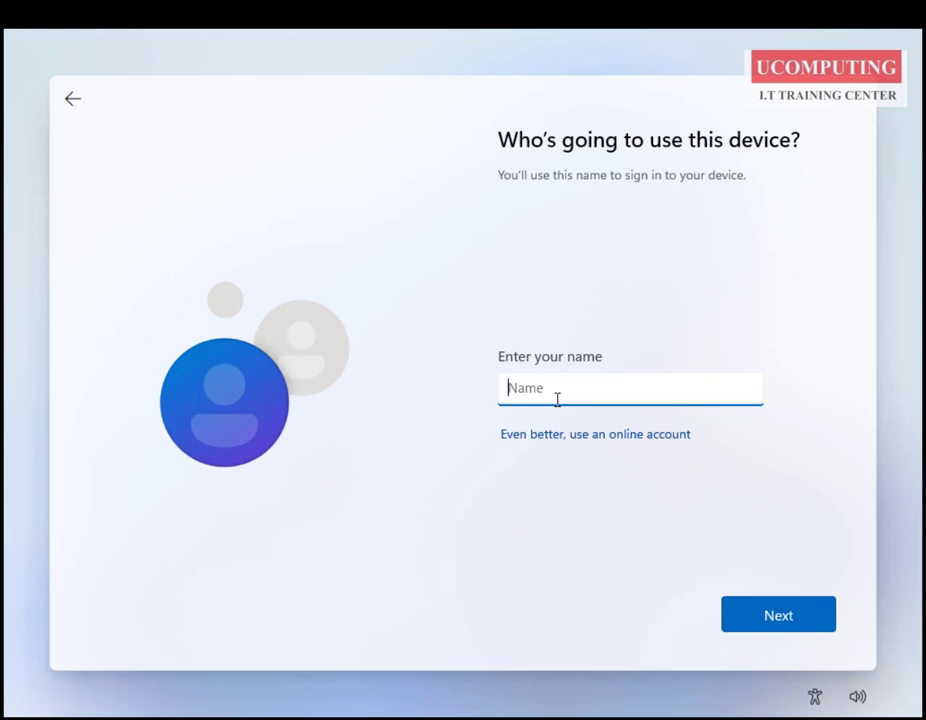
Name the local account 'uComputing' and continue with no password.
{"action": "type", "text": "uComputing"}
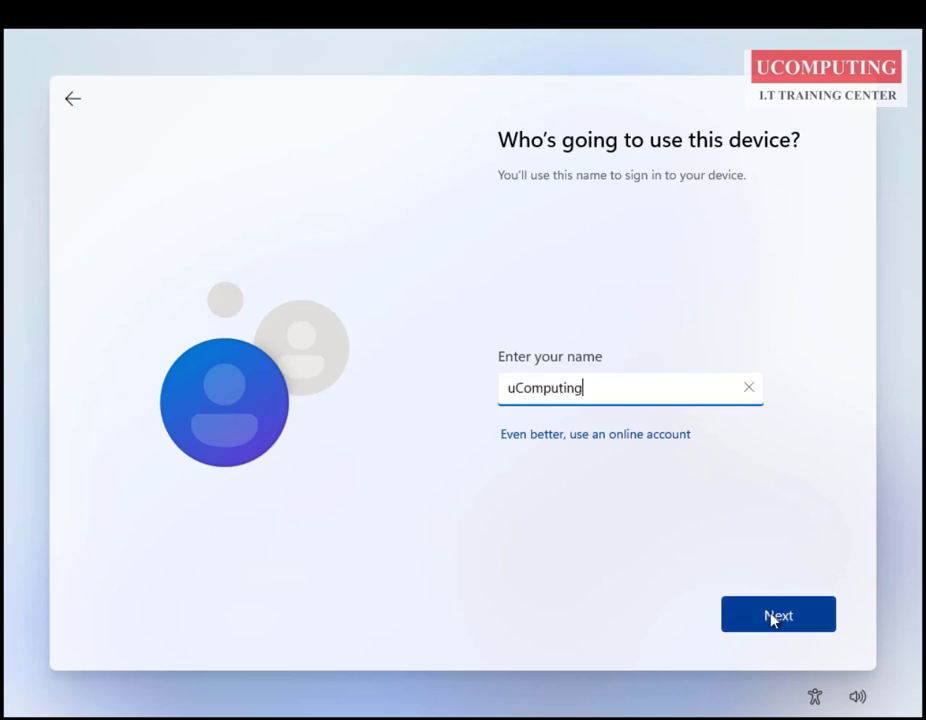
{"action": "left_click", "coordinate": [778, 619]}
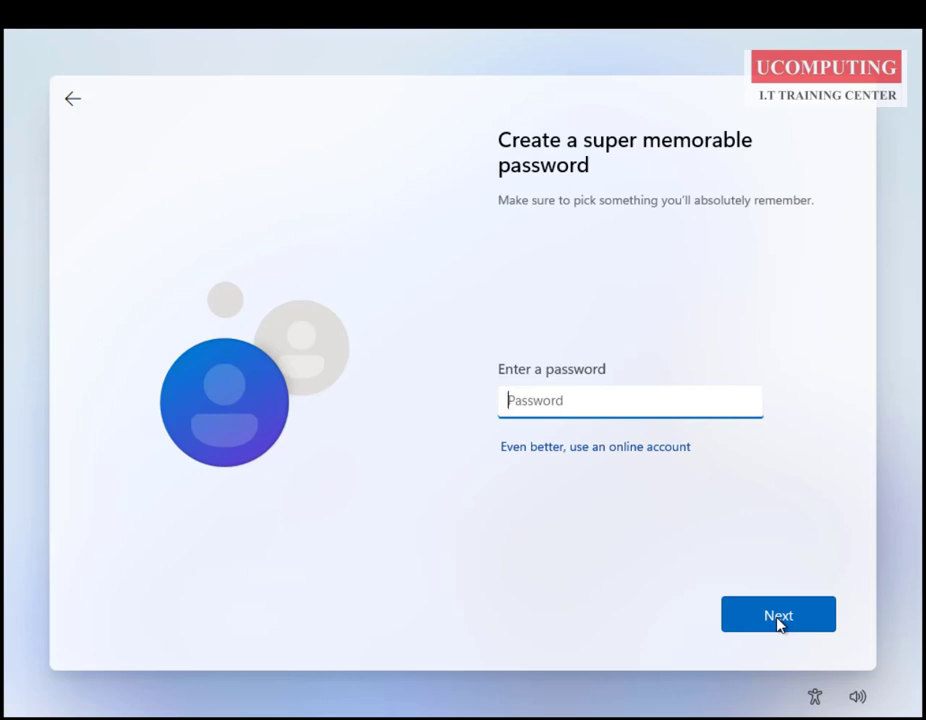
{"action": "left_click", "coordinate": [778, 617]}
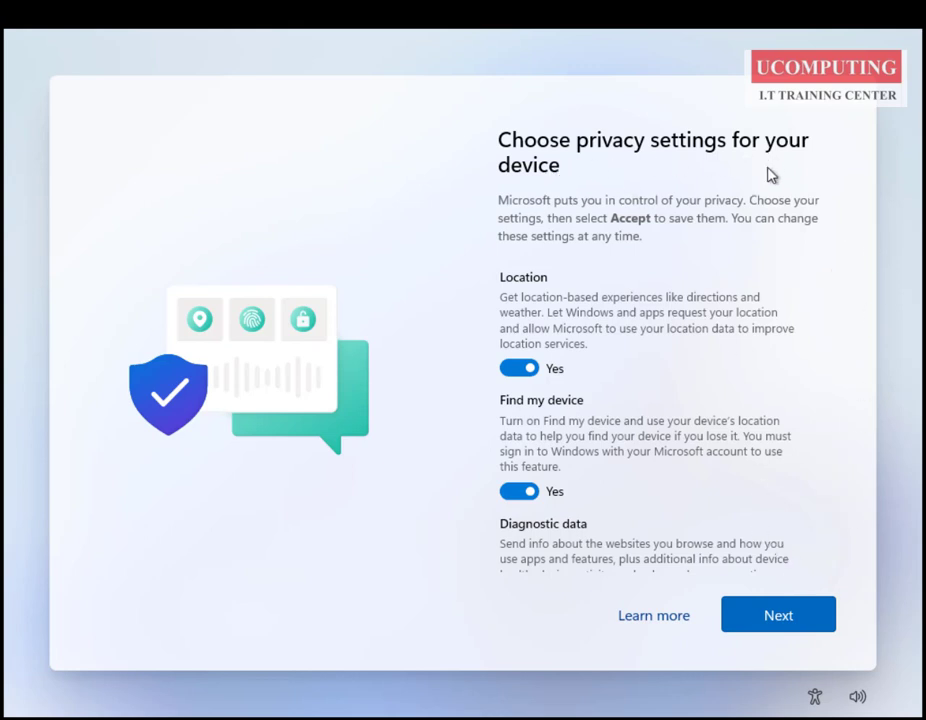
Turn off Location and Find my device, limit diagnostic data to Required only, and accept.
{"action": "left_click", "coordinate": [530, 370]}
{"action": "left_click", "coordinate": [530, 480]}
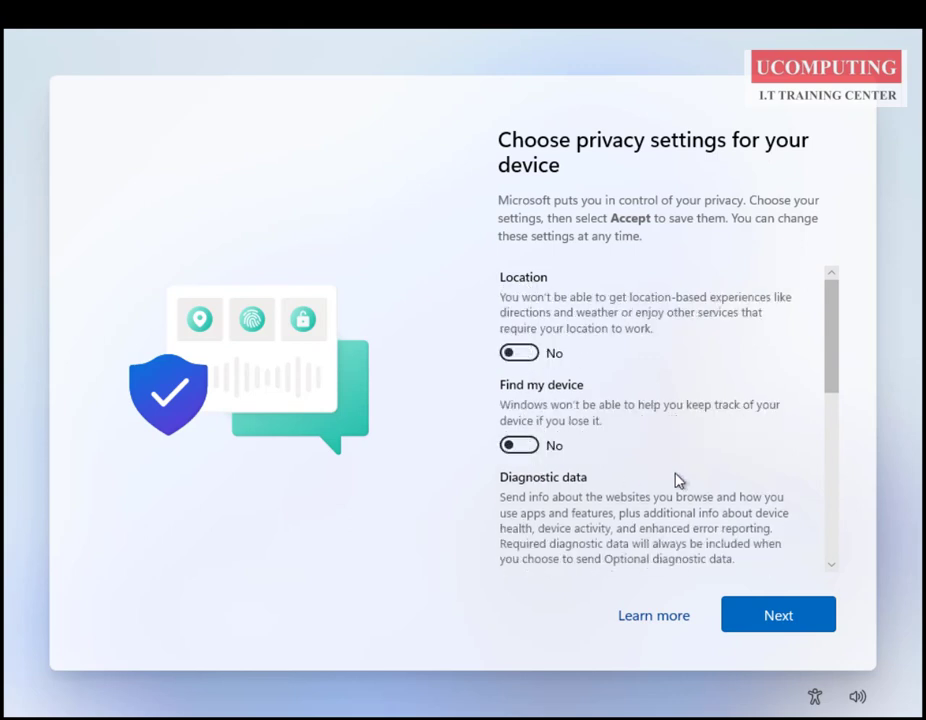
{"action": "scroll", "coordinate": [676, 480], "scroll_direction": "down", "scroll_amount": 1}
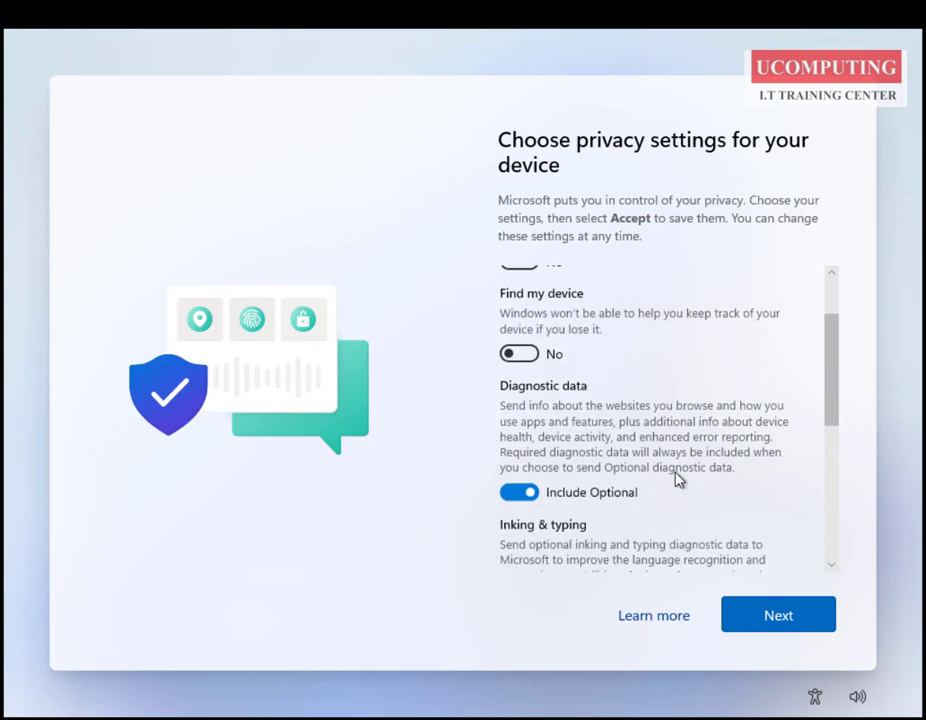
{"action": "left_click", "coordinate": [522, 493]}
{"action": "scroll", "coordinate": [641, 461], "scroll_direction": "down", "scroll_amount": 1}
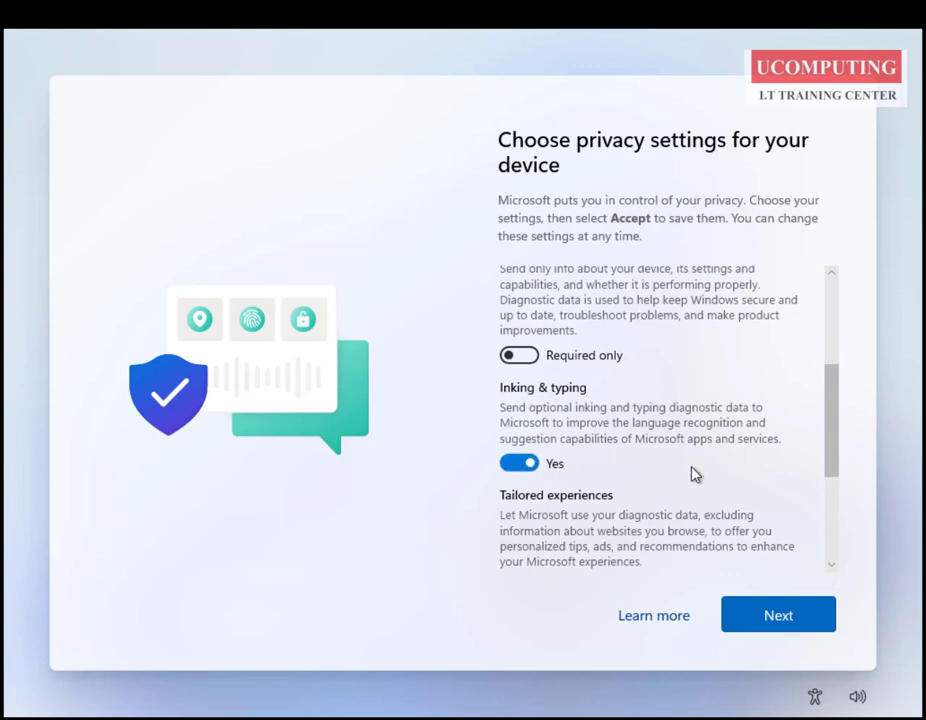
{"action": "scroll", "coordinate": [694, 474], "scroll_direction": "down", "scroll_amount": 2}
{"action": "scroll", "coordinate": [694, 473], "scroll_direction": "down", "scroll_amount": 1}
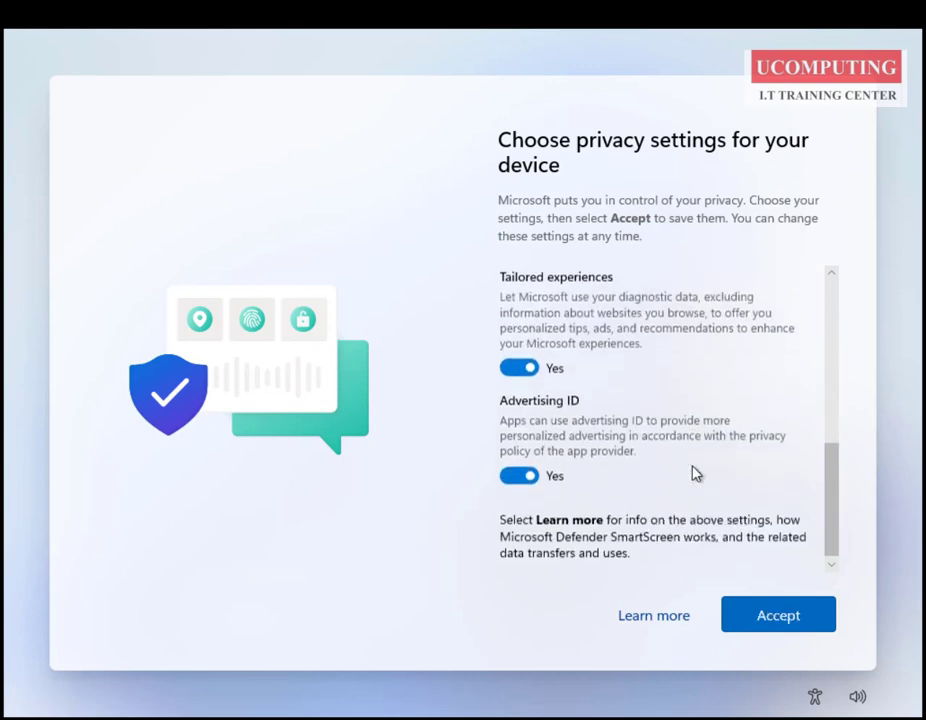
{"action": "left_click", "coordinate": [780, 616]}
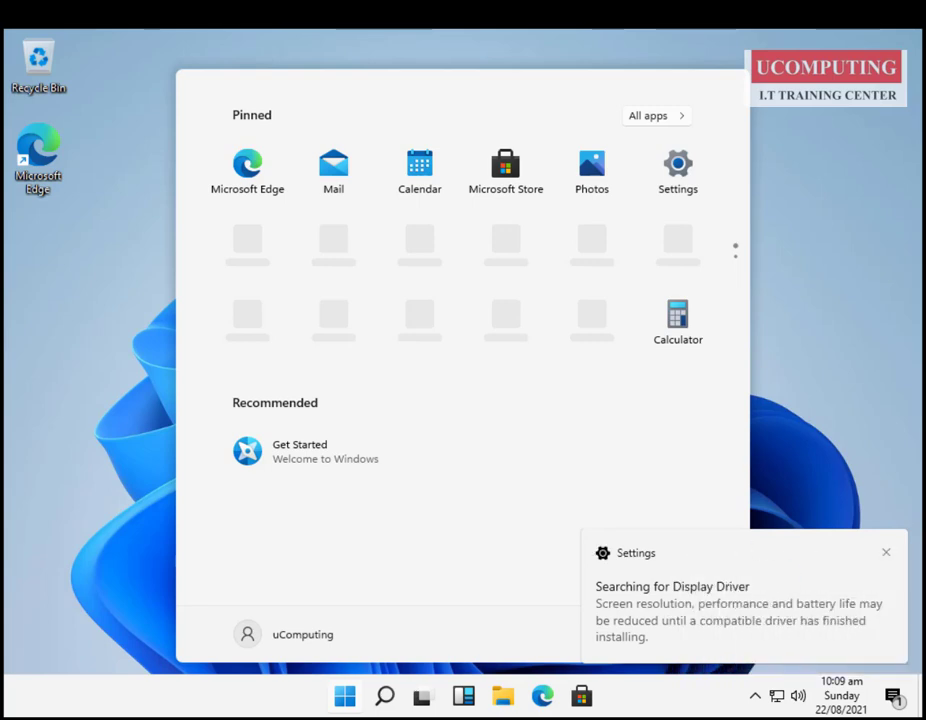
Close the Start menu and the display driver notification, then reopen Start.
{"action": "left_click", "coordinate": [836, 413]}
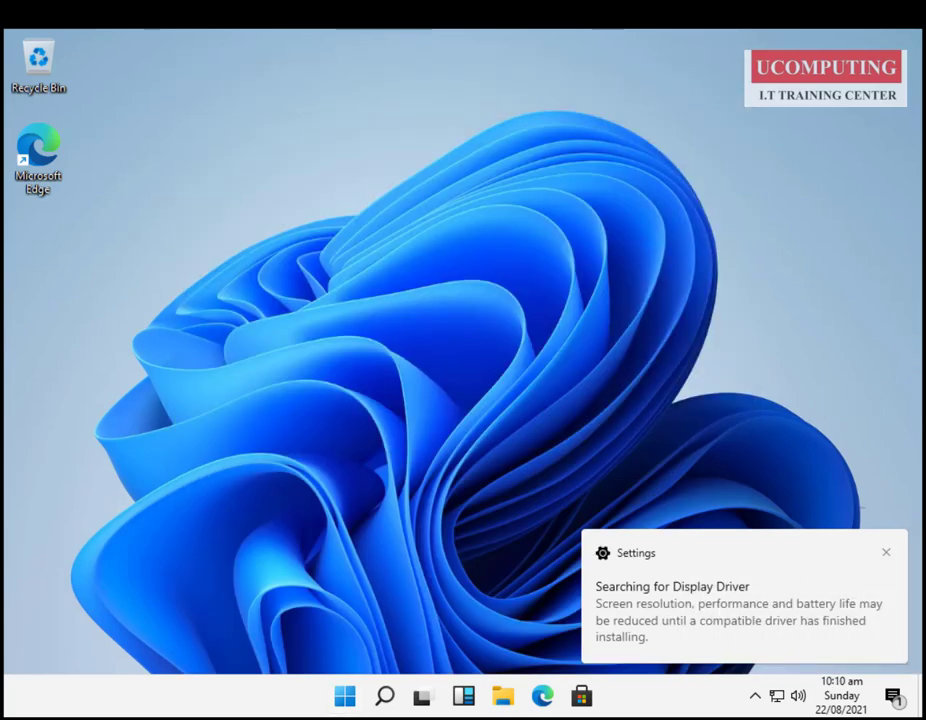
{"action": "left_click", "coordinate": [887, 553]}
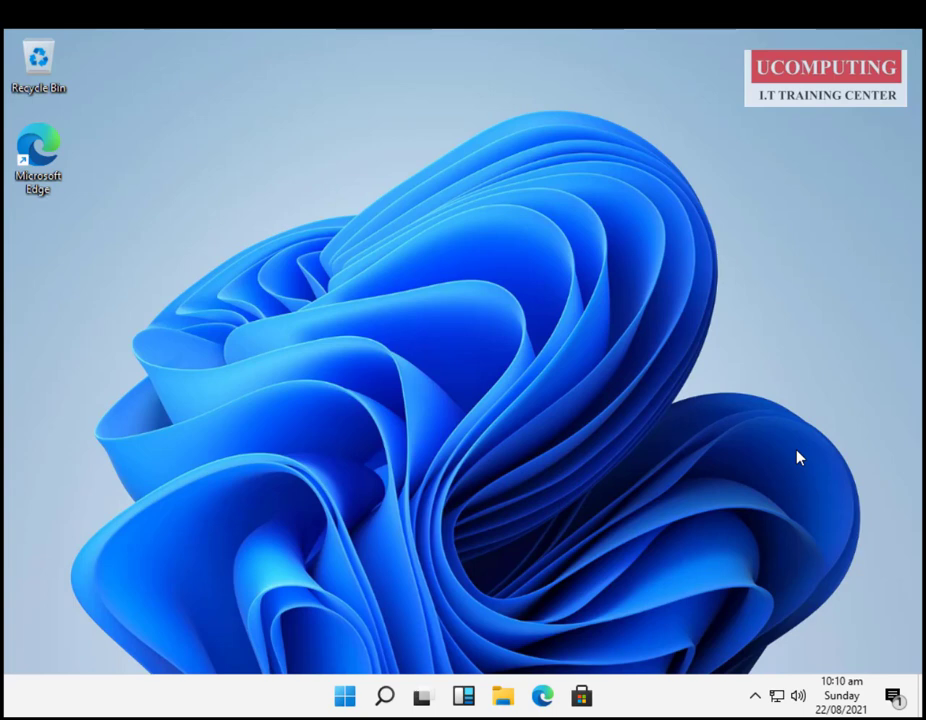
{"action": "left_click", "coordinate": [346, 700]}
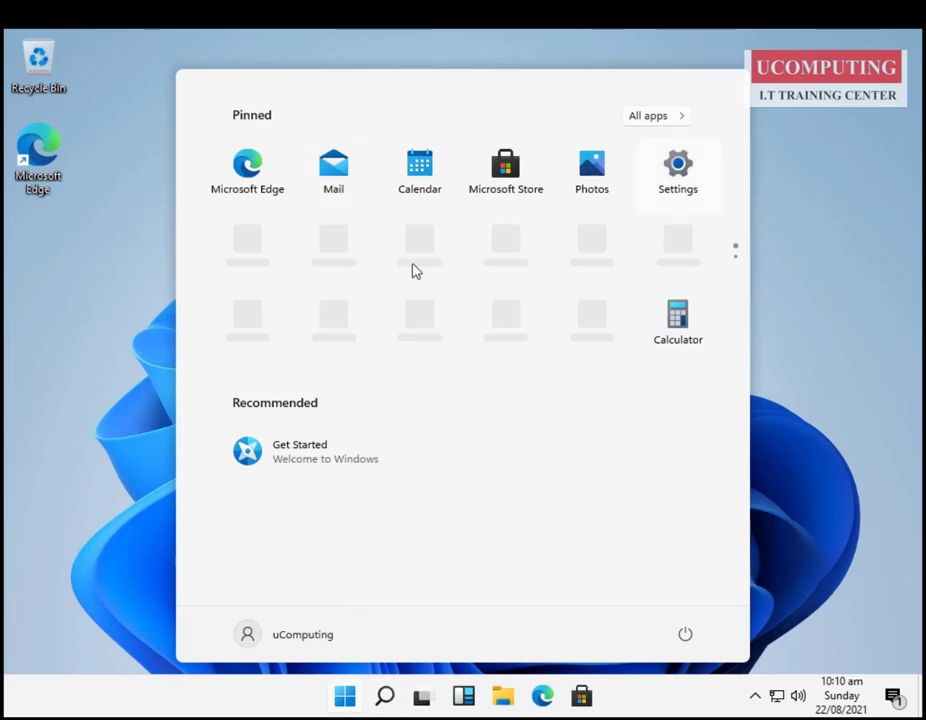
Open Taskbar settings from the taskbar's right-click menu.
{"action": "right_click", "coordinate": [678, 708]}
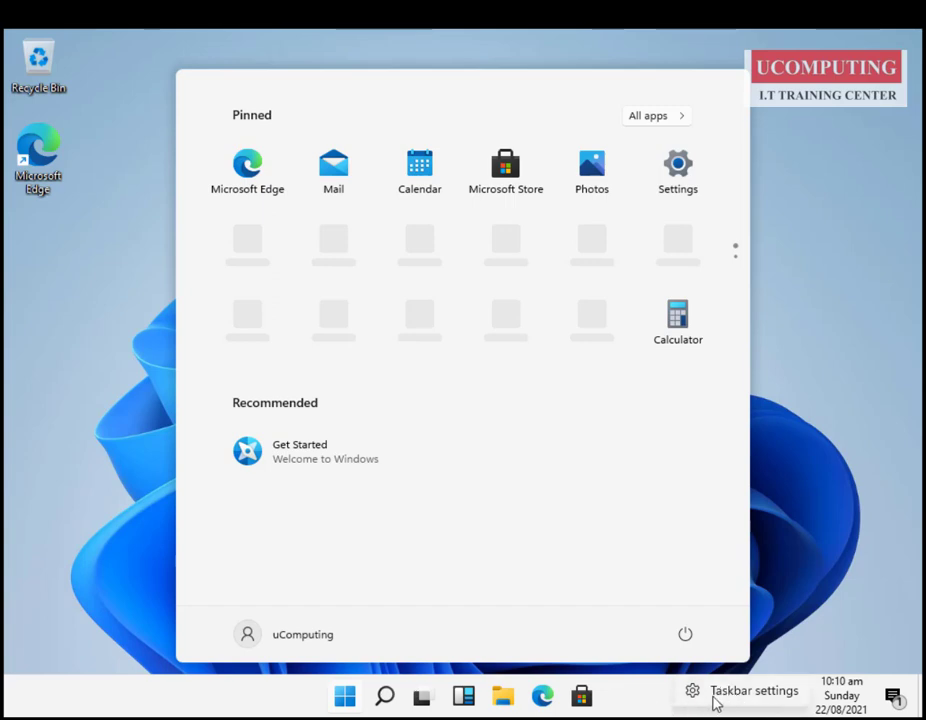
{"action": "left_click", "coordinate": [662, 704]}
{"action": "right_click", "coordinate": [662, 704]}
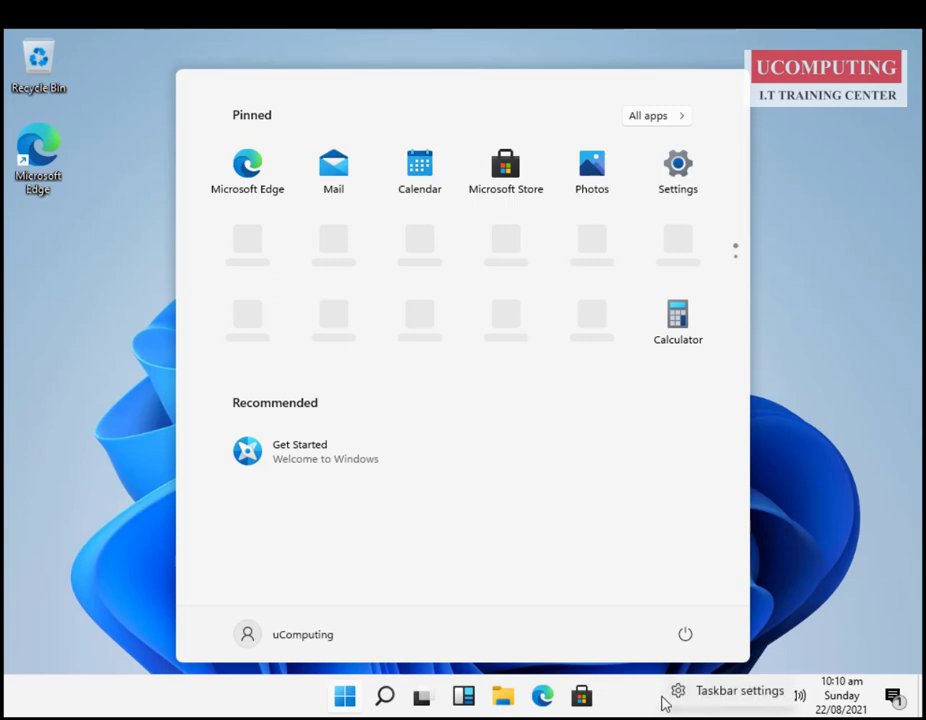
{"action": "left_click", "coordinate": [742, 684]}
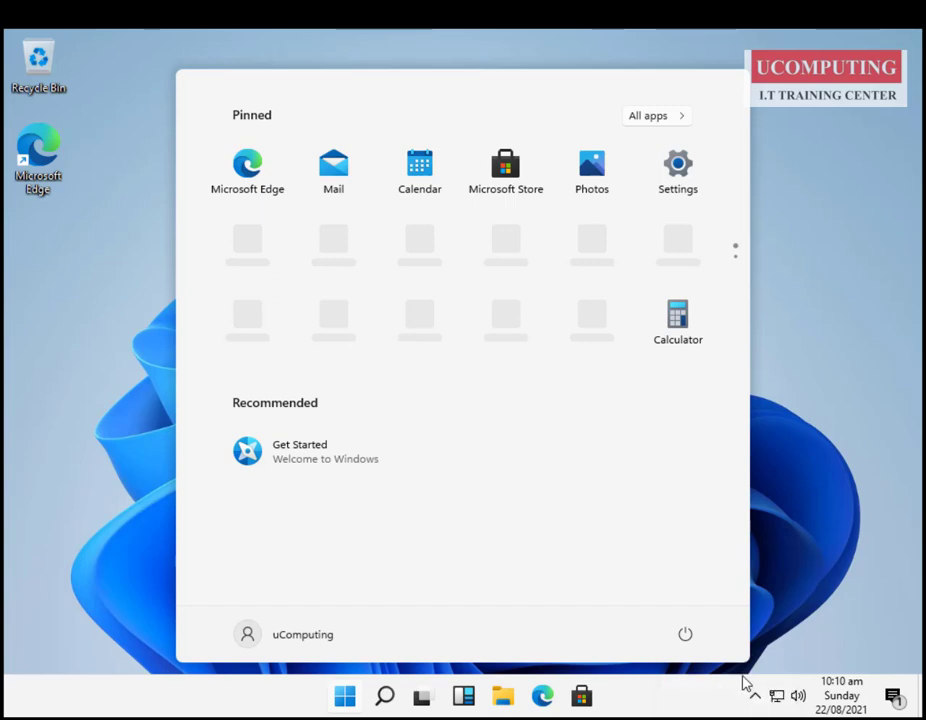